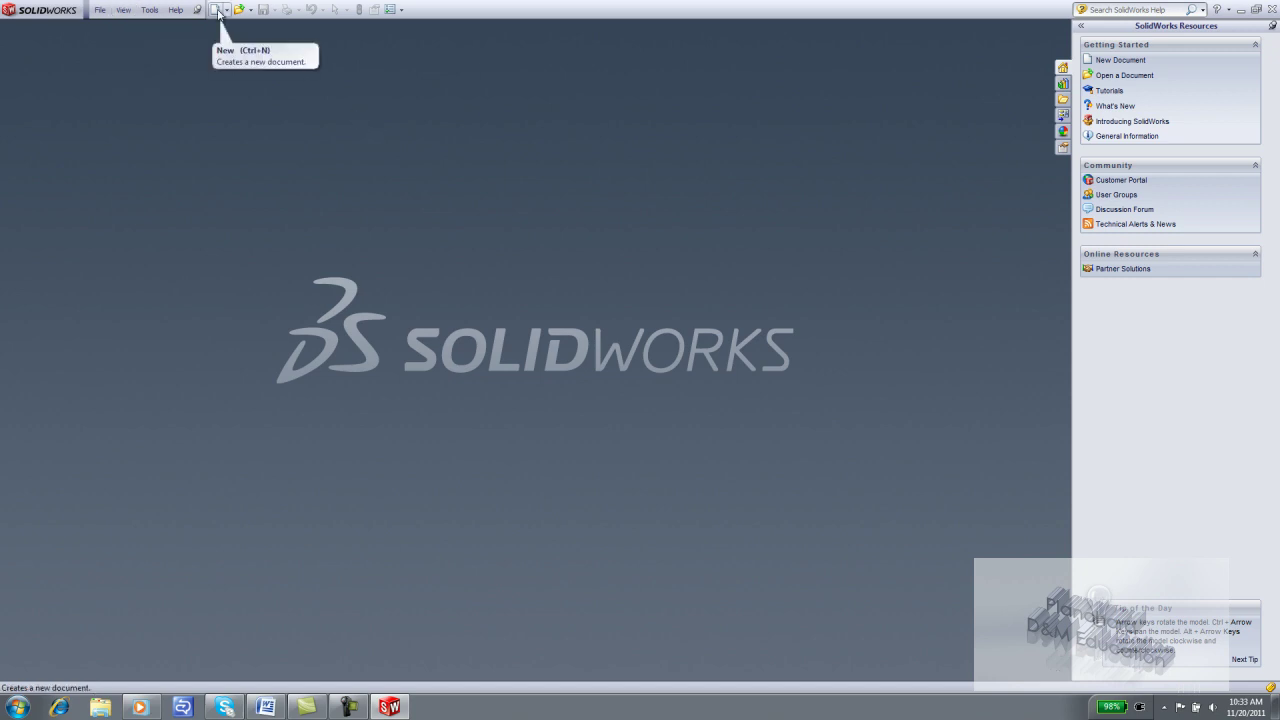
# Step: Create a new part document from the Part template in the advanced template list
pyautogui.click(216, 10)
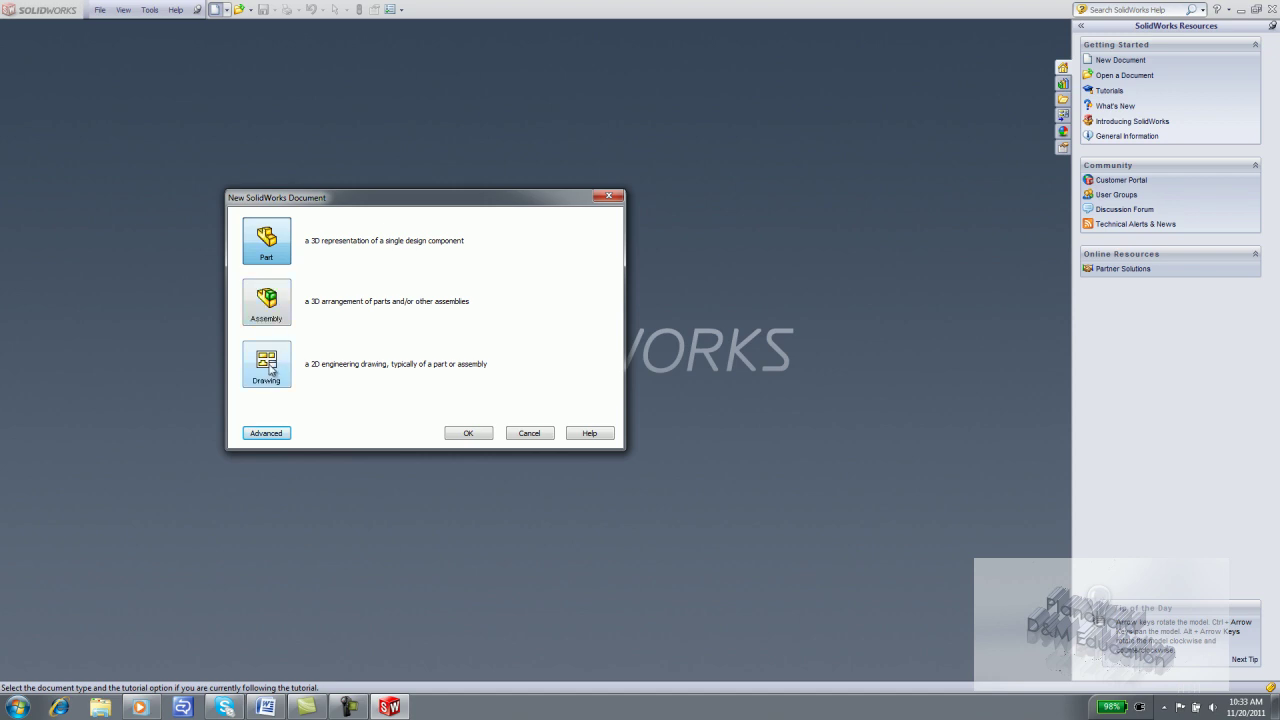
pyautogui.click(277, 436)
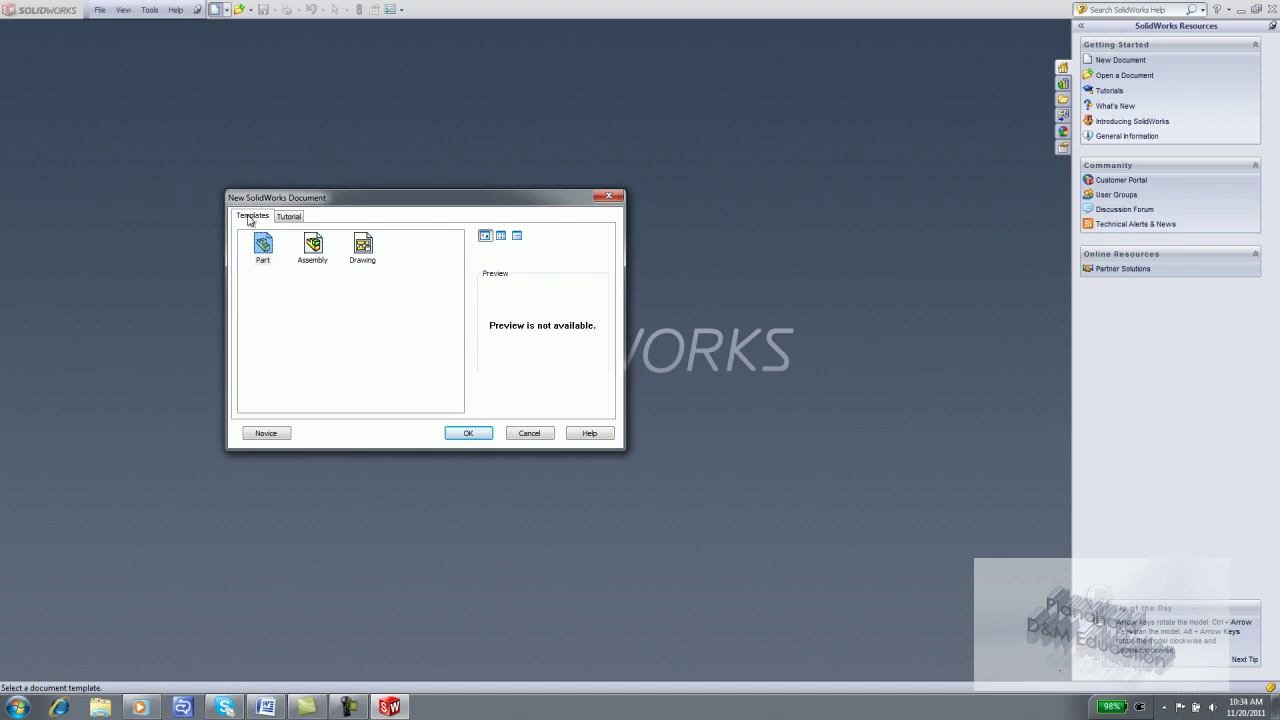
pyautogui.click(263, 248)
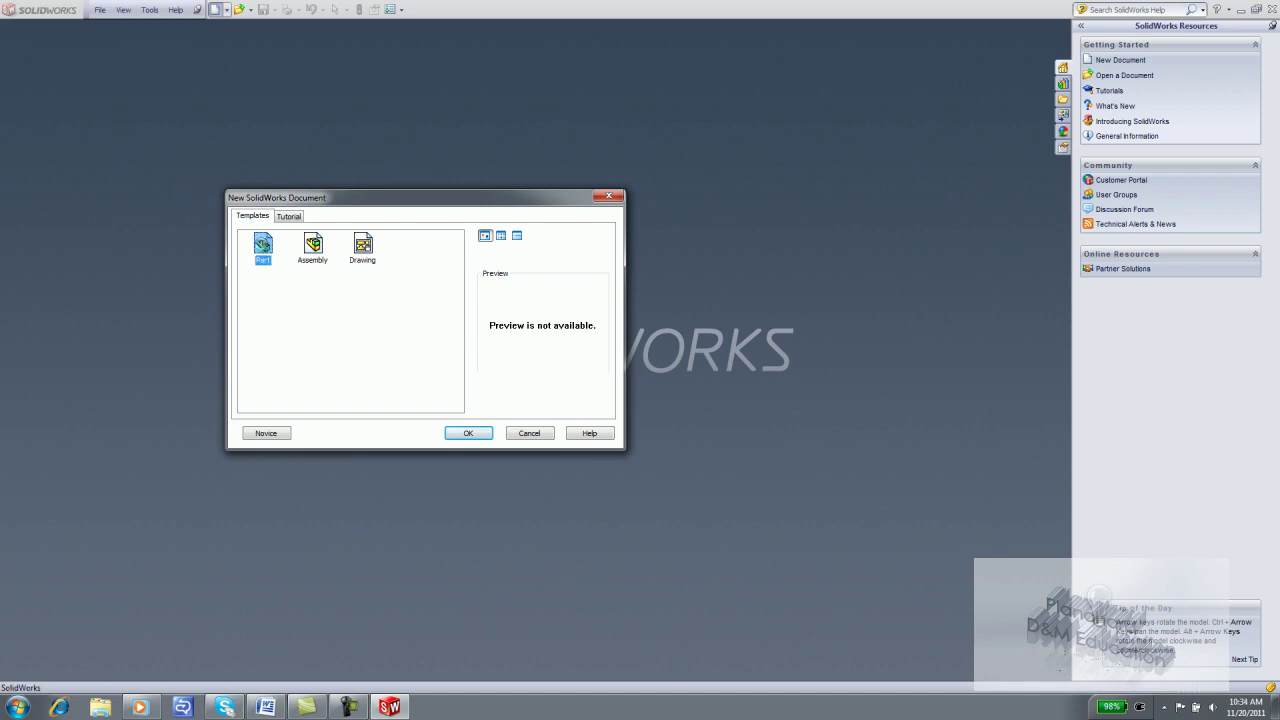
pyautogui.doubleClick(263, 248)
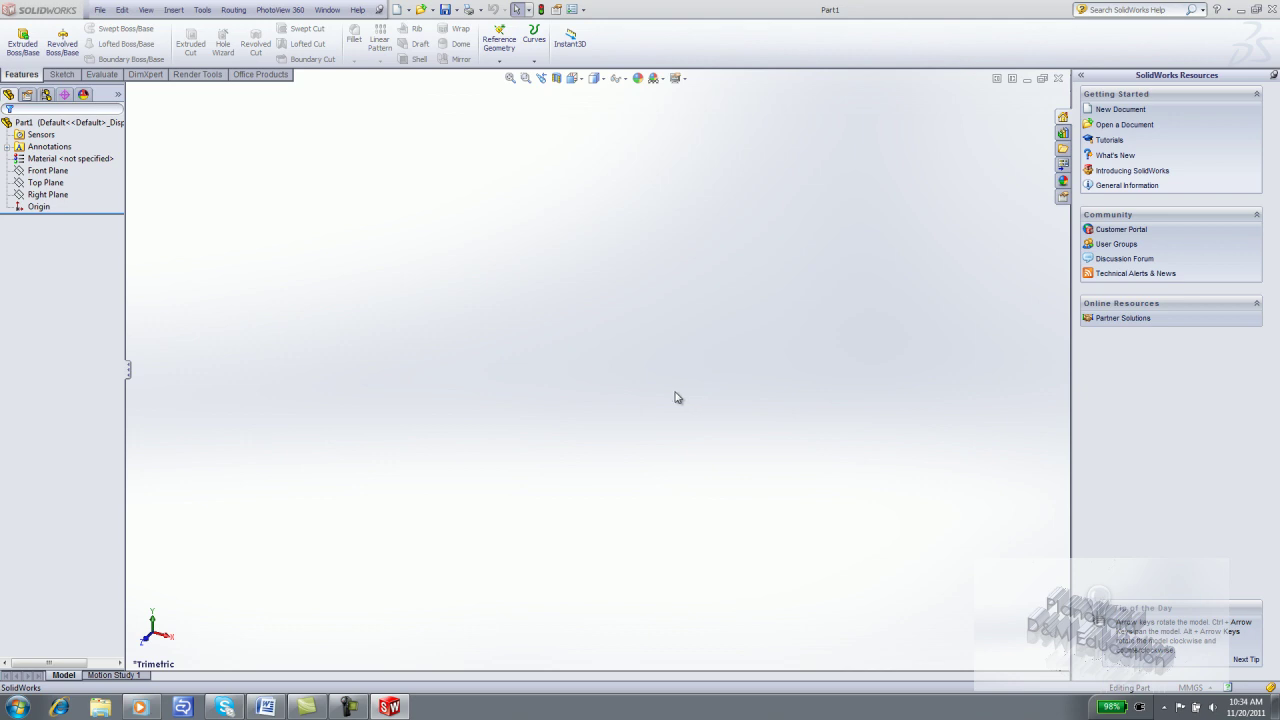
# Step: Turn on the display of origins and preview the Front, Top and Right planes one after another
pyautogui.click(146, 10)
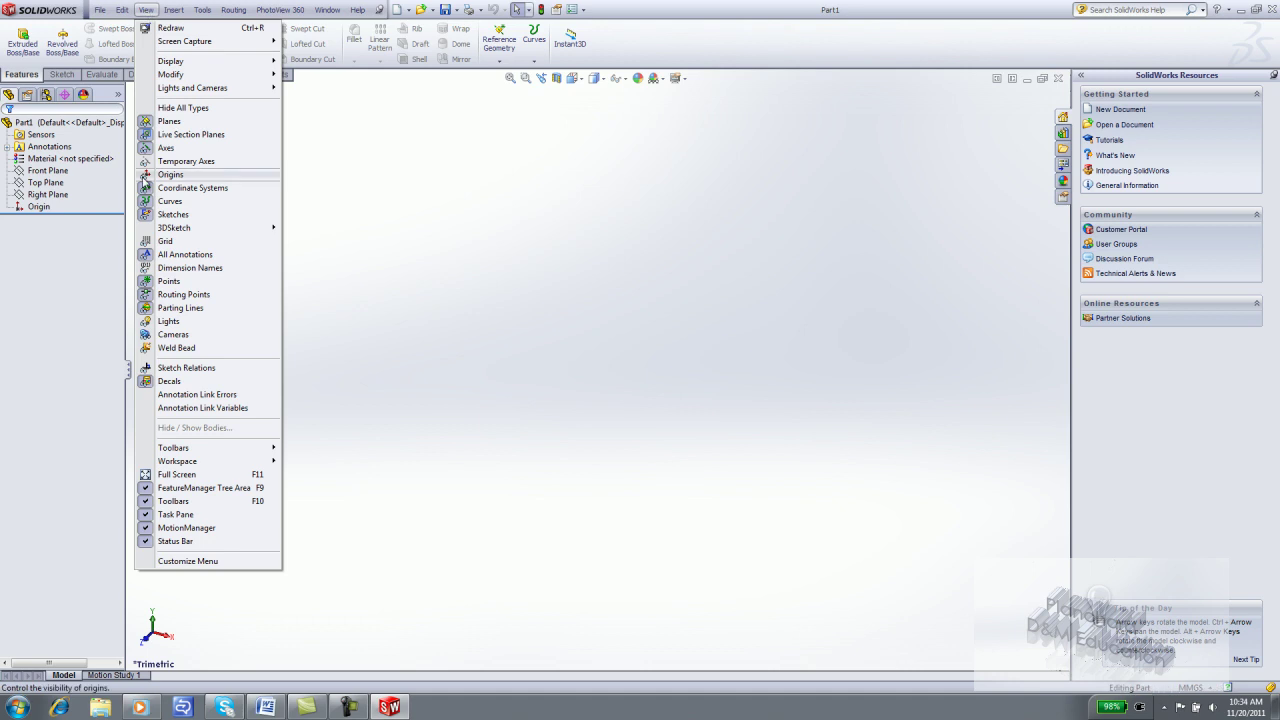
pyautogui.click(146, 176)
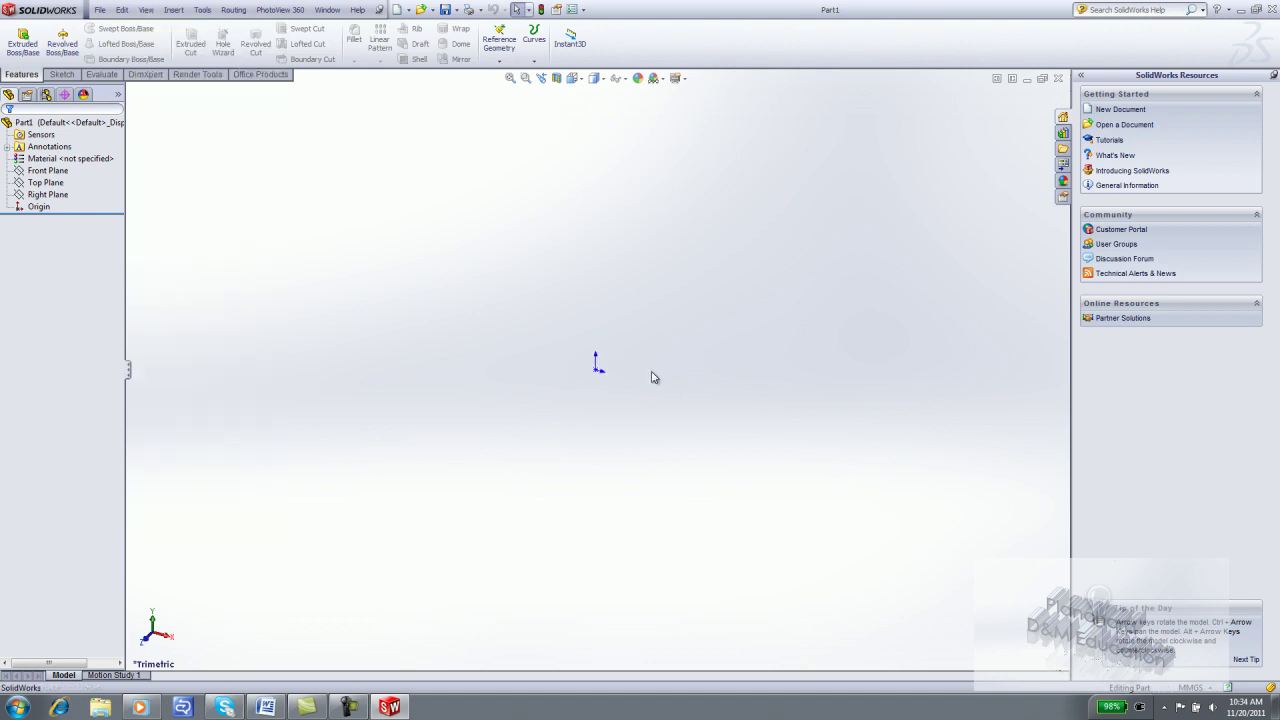
pyautogui.click(47, 174)
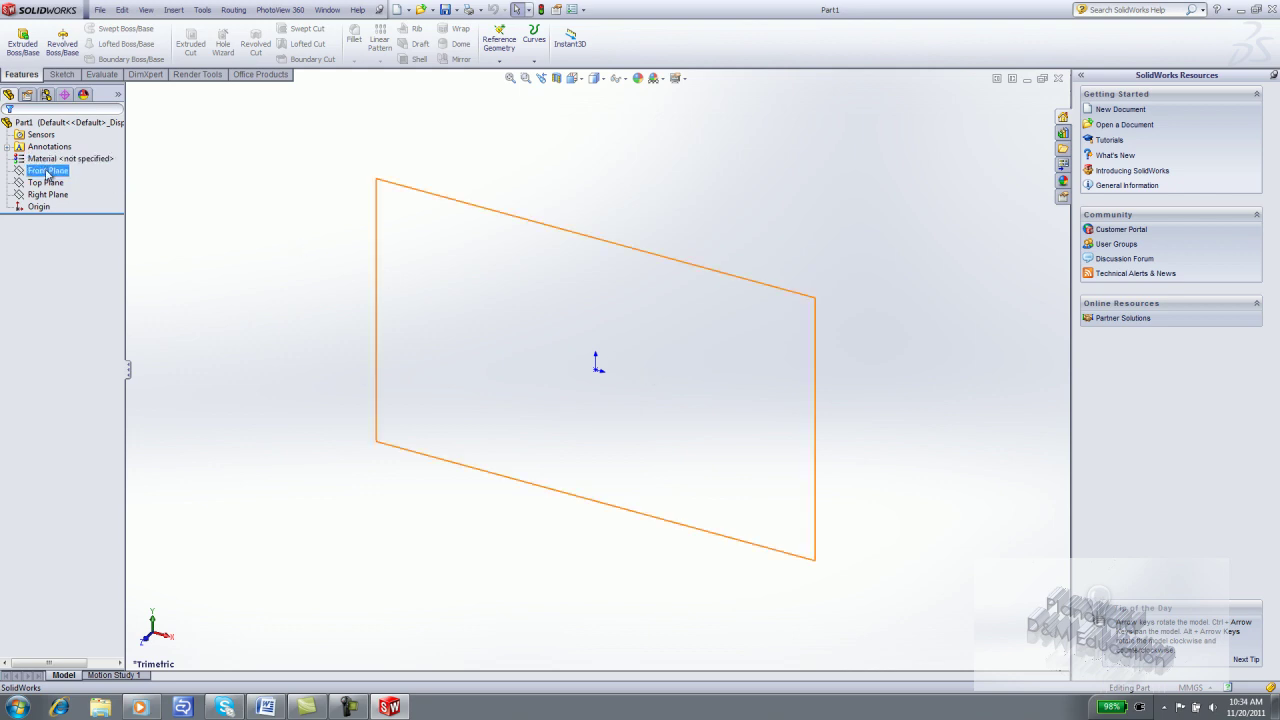
pyautogui.click(45, 183)
pyautogui.click(45, 195)
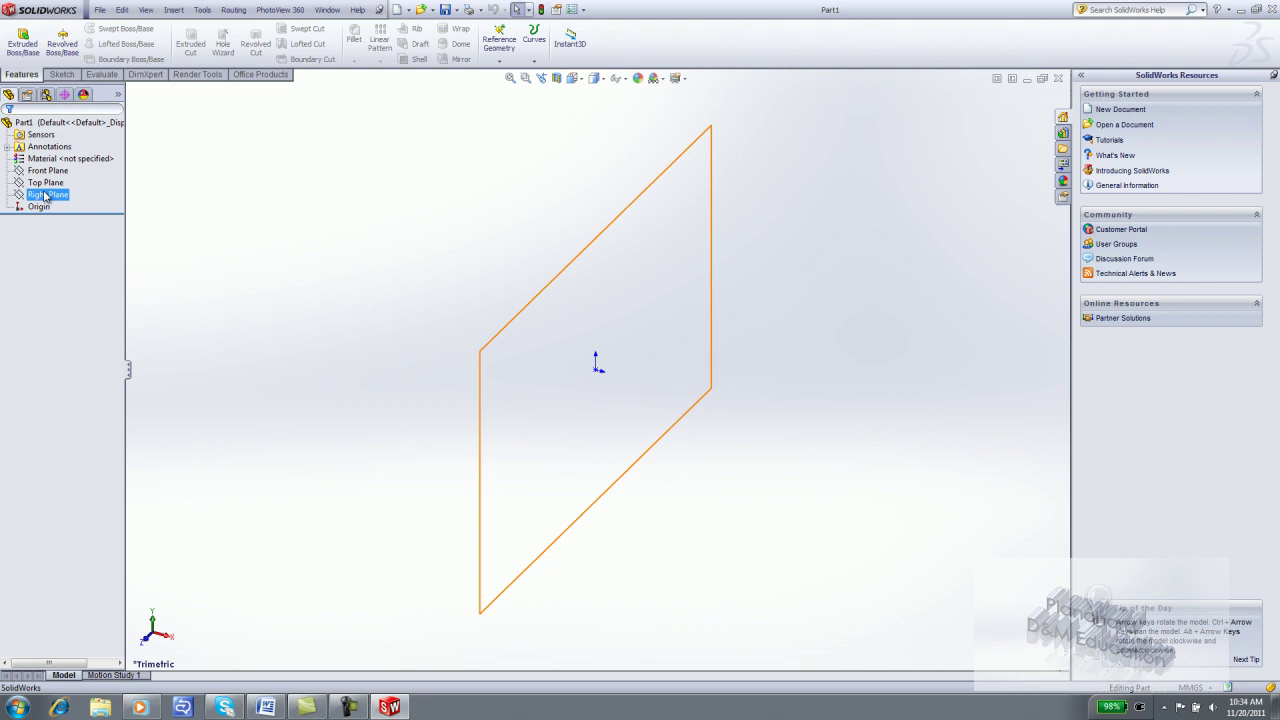
pyautogui.click(536, 383)
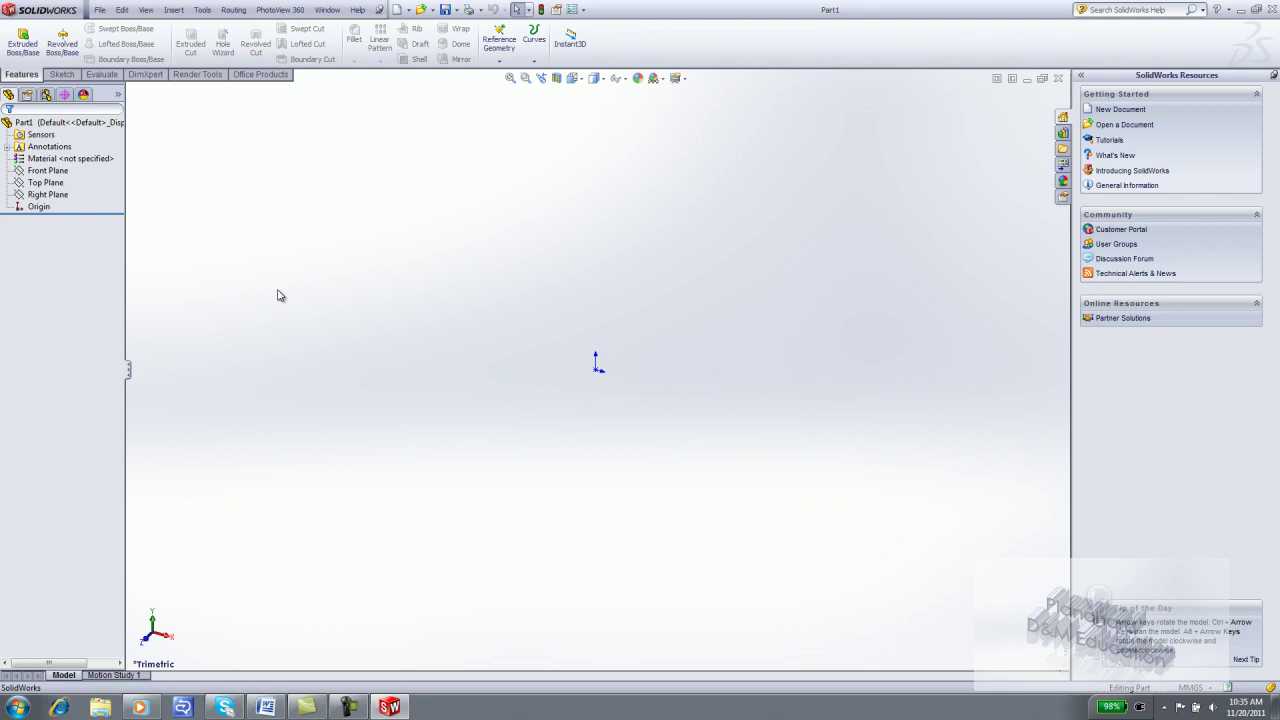
# Step: Look through the available File, Edit, View, Tools, Window, Routing and PhotoView 360 commands
pyautogui.click(99, 11)
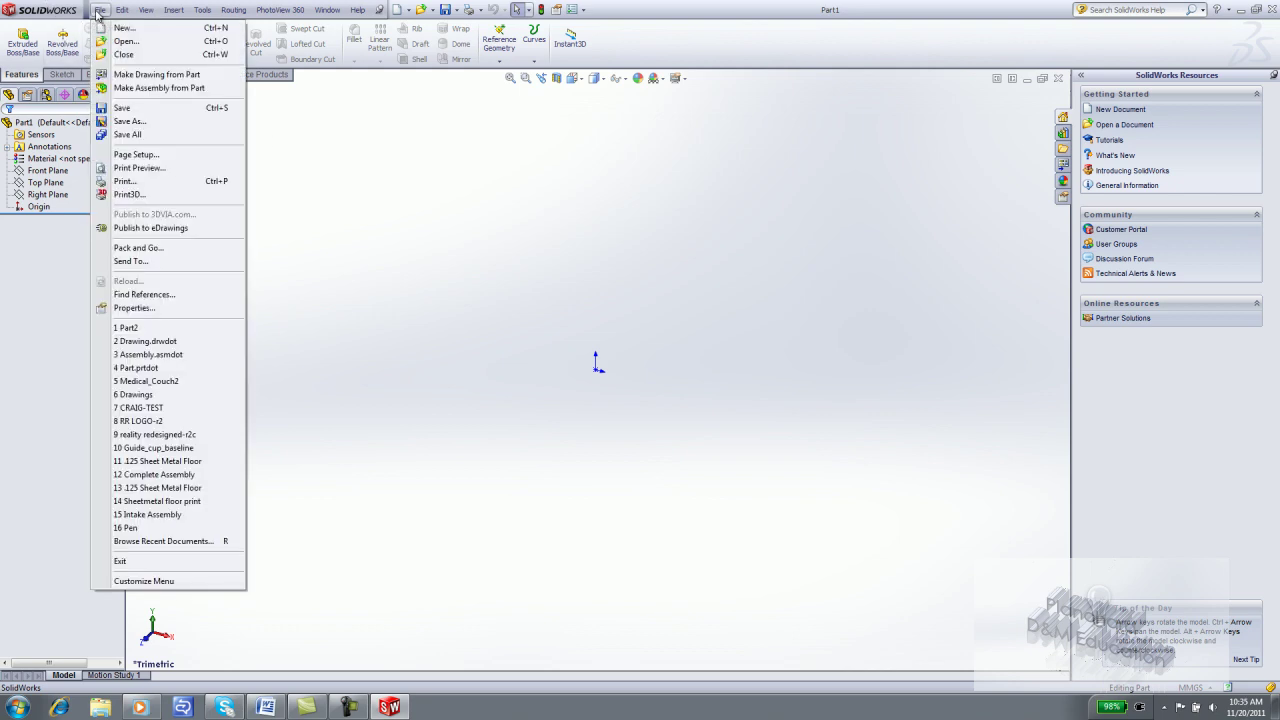
pyautogui.click(99, 11)
pyautogui.click(121, 10)
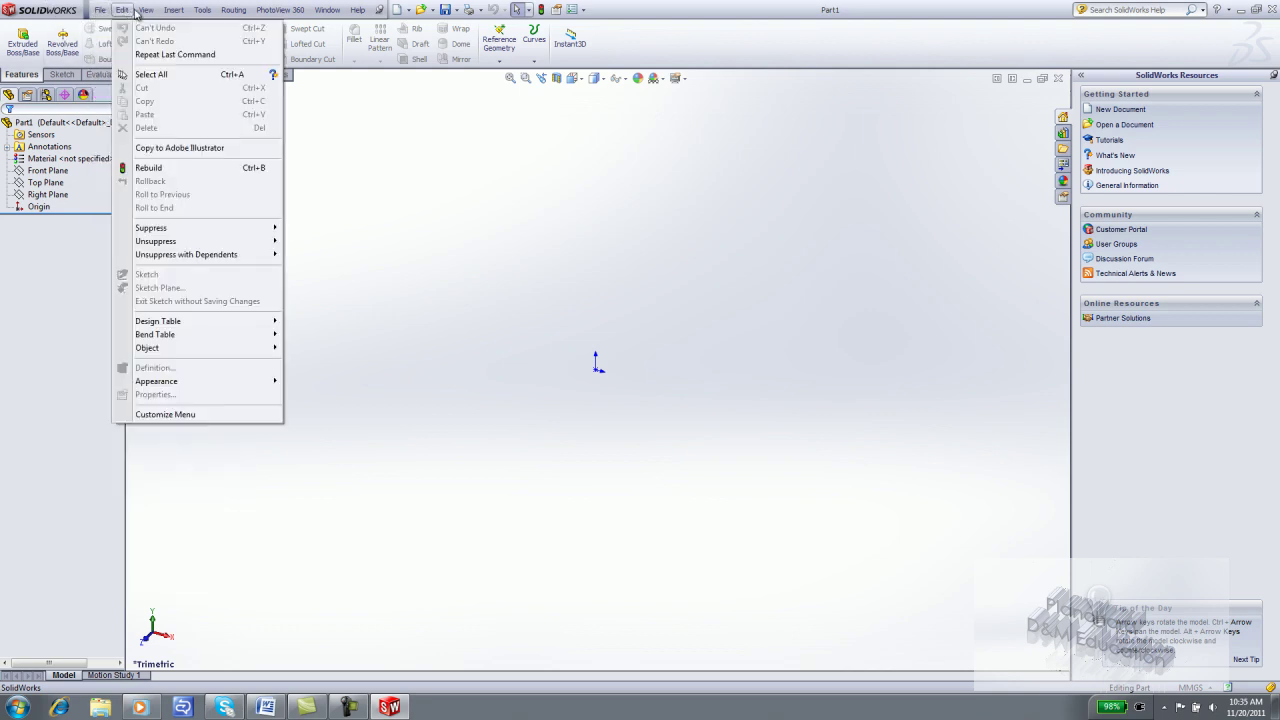
pyautogui.click(146, 10)
pyautogui.click(146, 10)
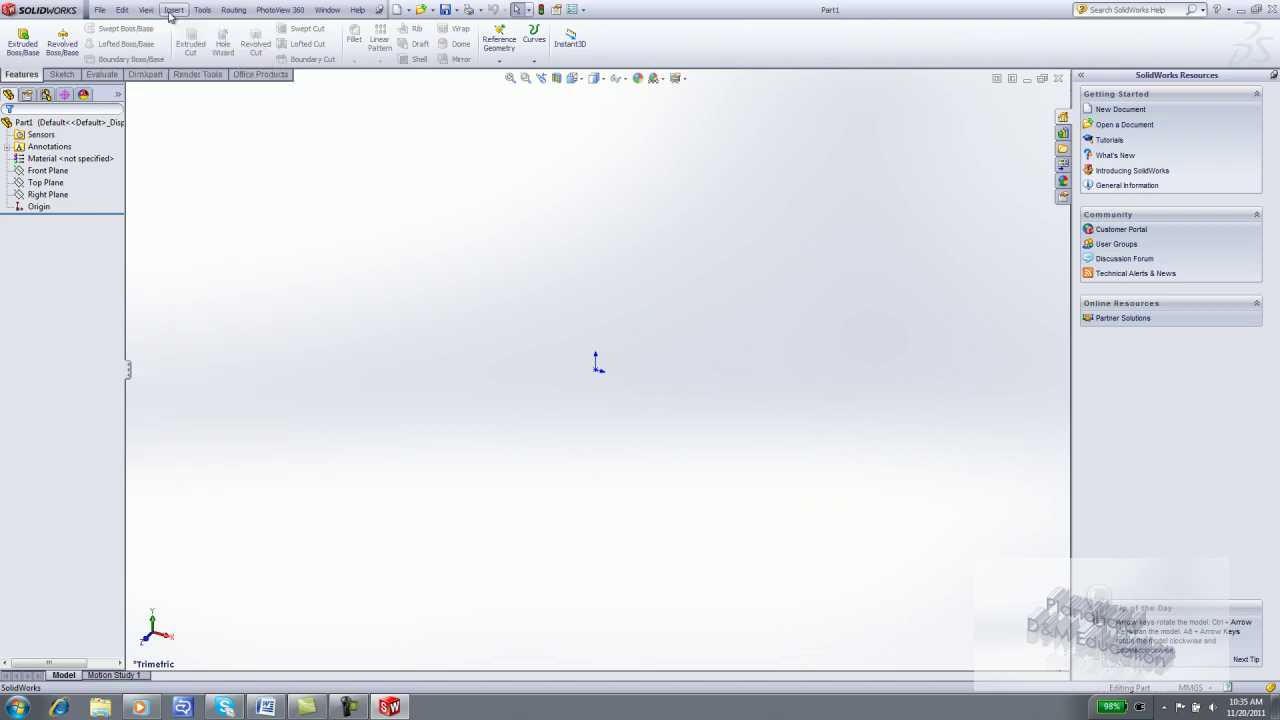
pyautogui.click(201, 10)
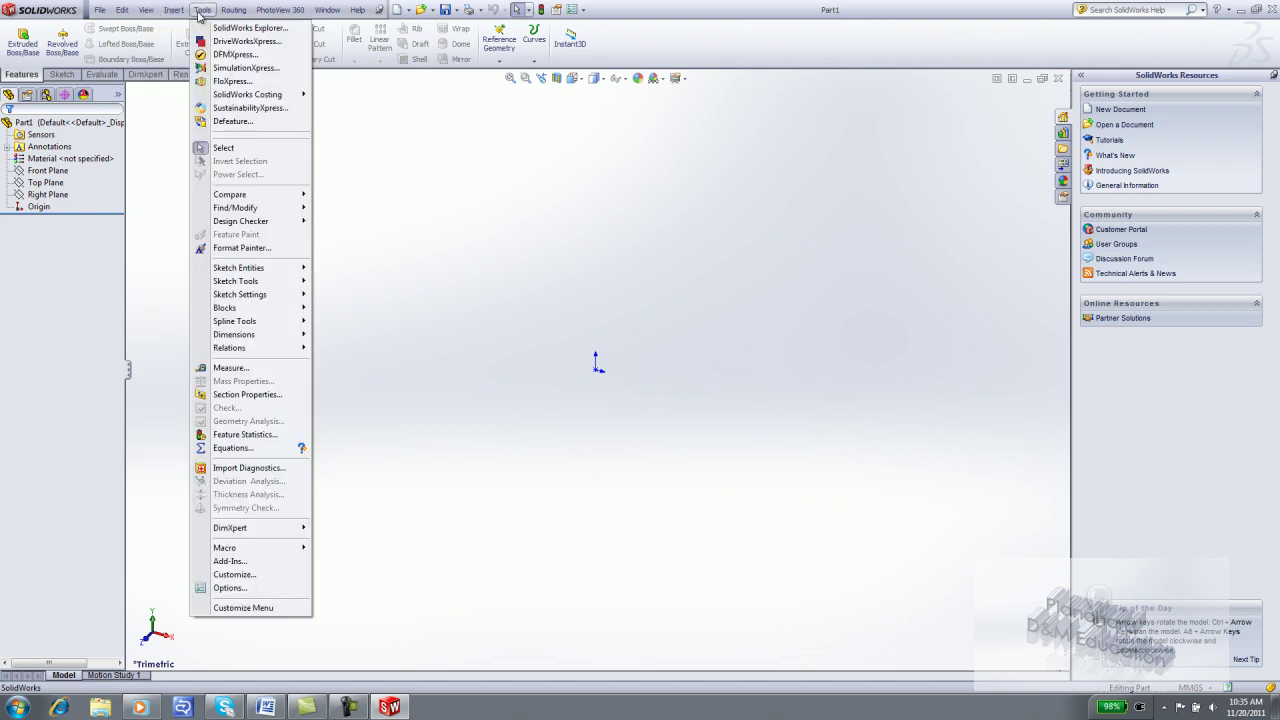
pyautogui.click(201, 10)
pyautogui.click(280, 10)
pyautogui.click(328, 10)
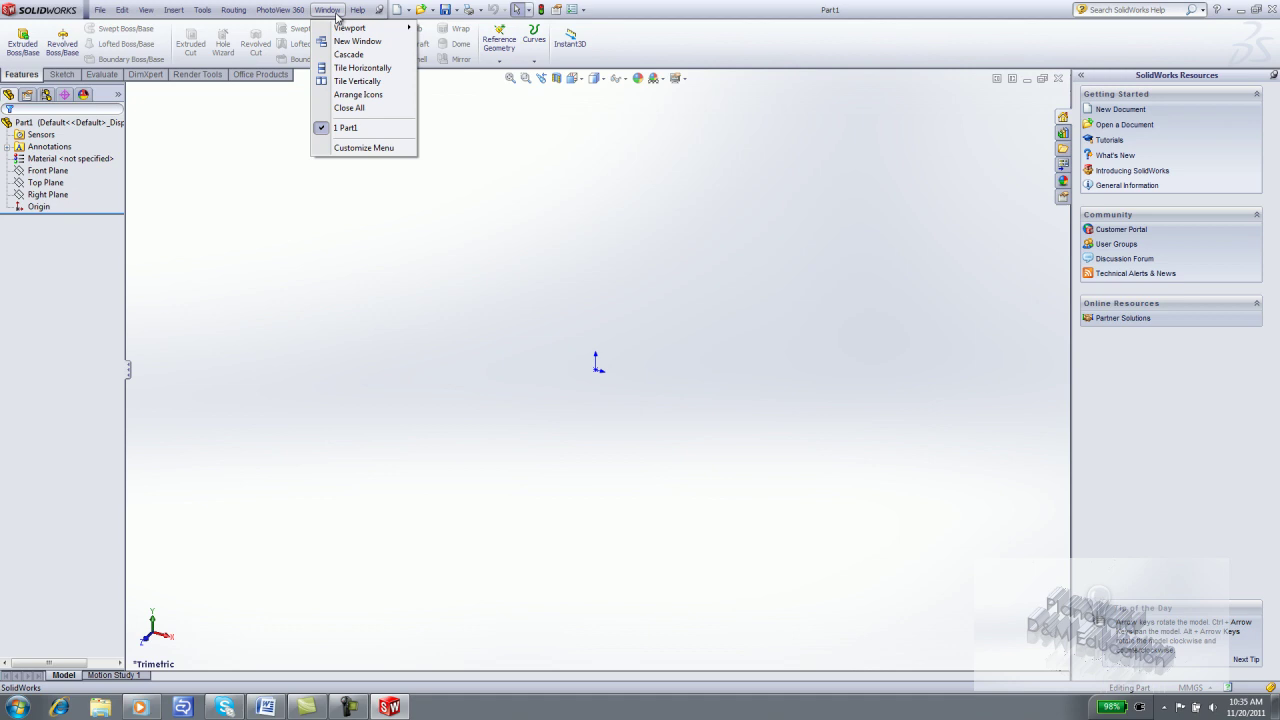
pyautogui.click(233, 10)
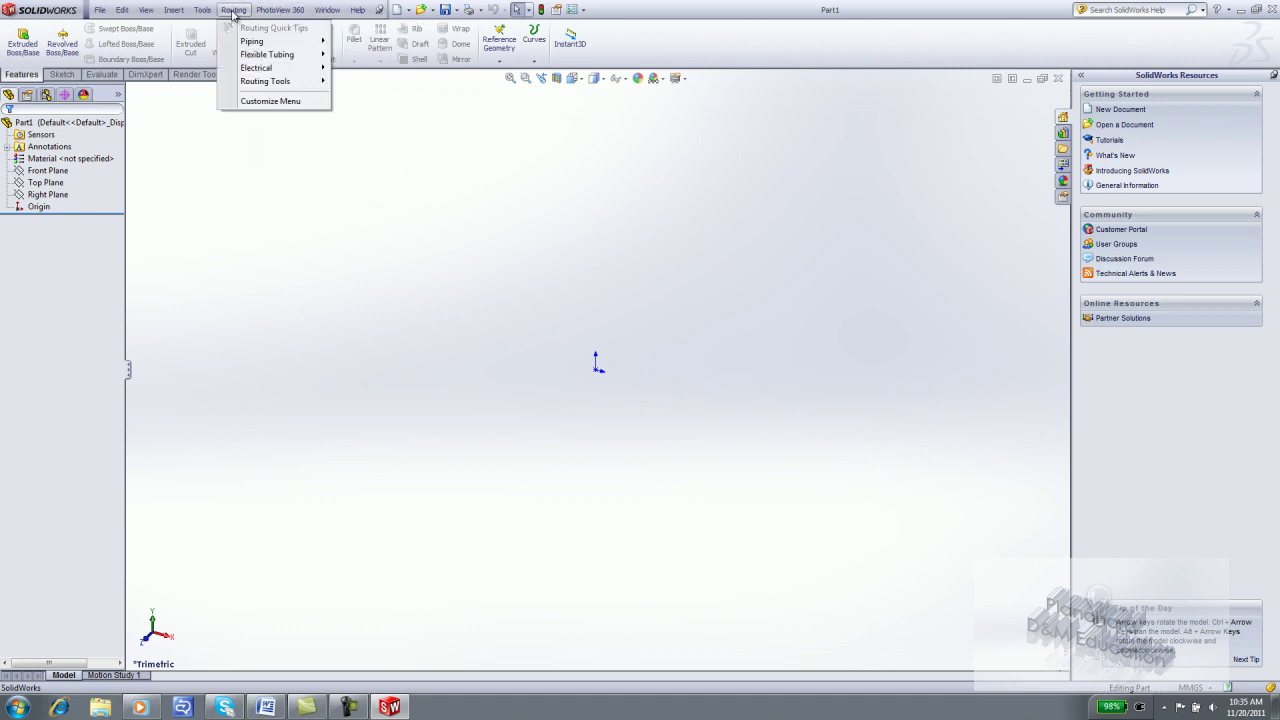
pyautogui.moveTo(267, 12)
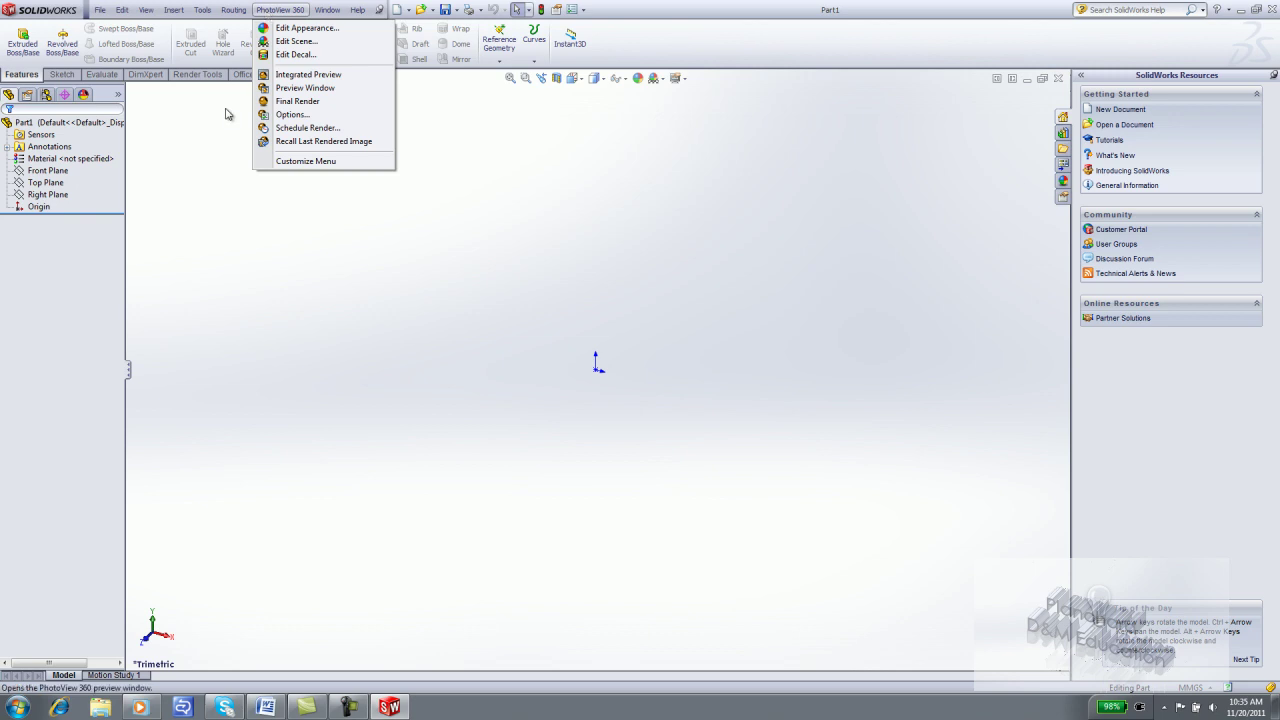
# Step: Review the Office Products add-ins and deactivate the SolidWorks Routing add-in
pyautogui.click(241, 77)
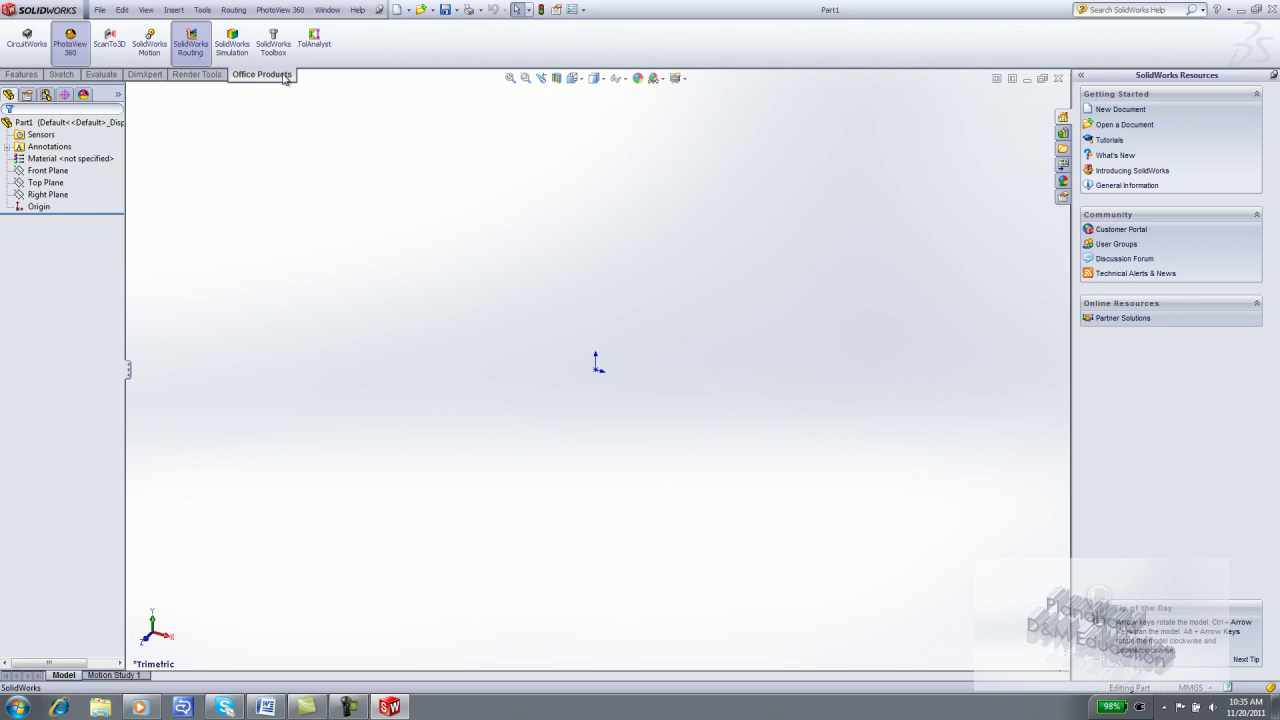
pyautogui.click(585, 10)
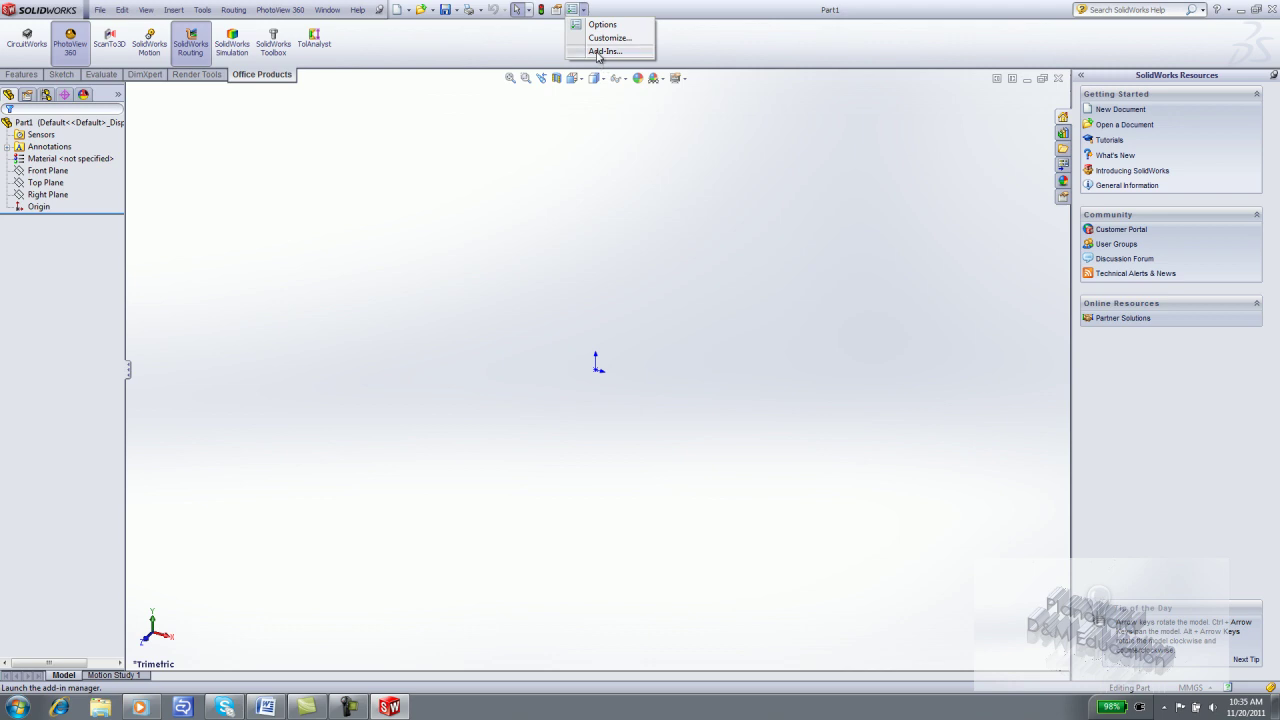
pyautogui.click(600, 51)
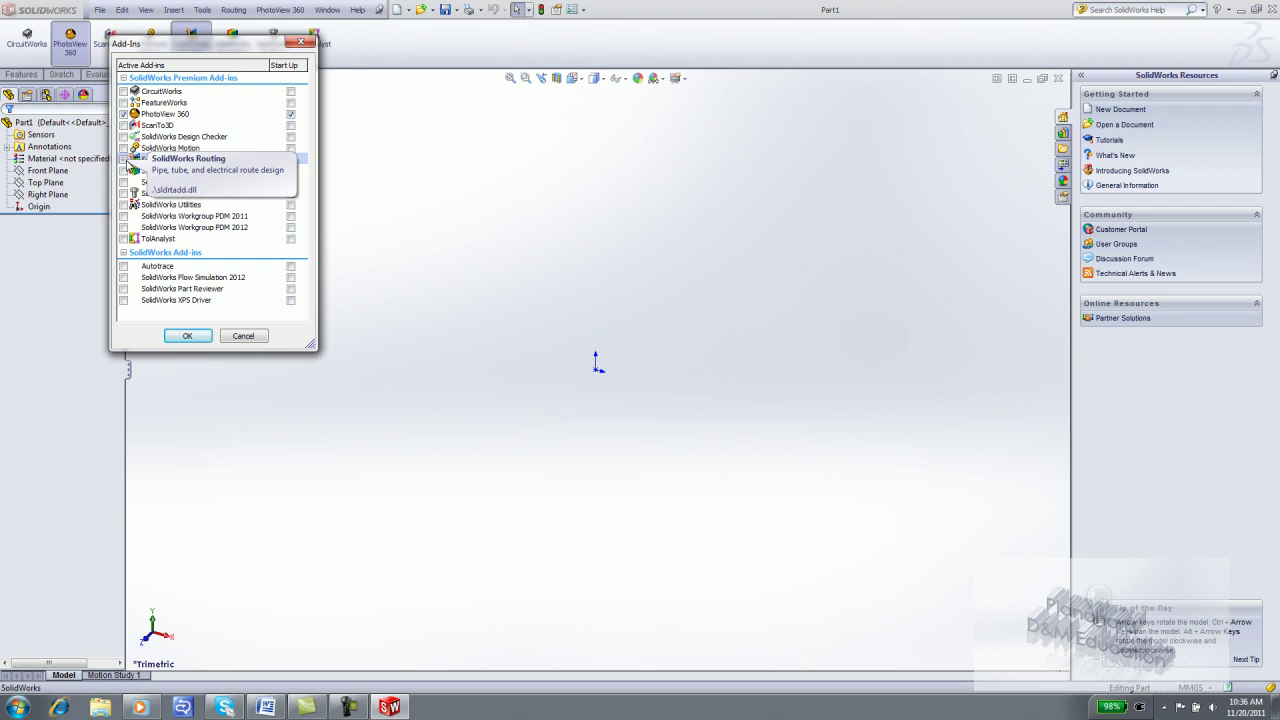
pyautogui.click(187, 335)
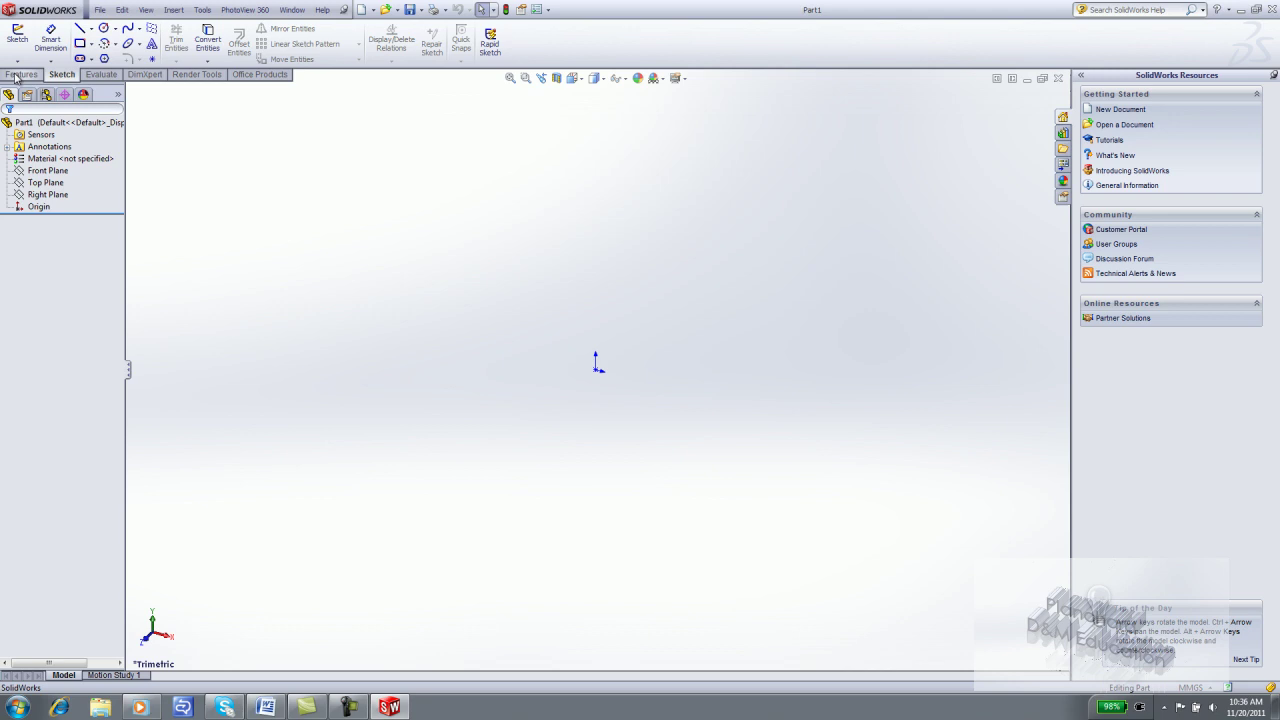
# Step: Review the Features, Sketch, Evaluate, DimXpert and Render Tools command sets, ending on the Sketch tools
pyautogui.click(18, 75)
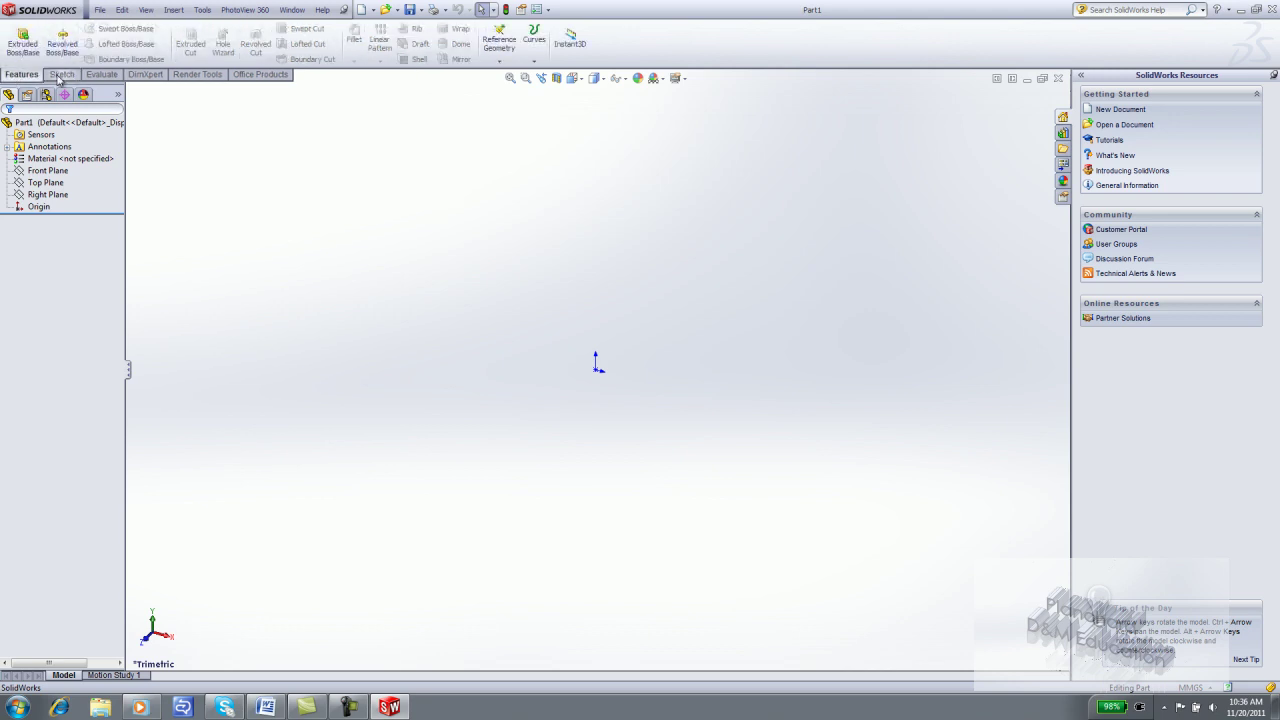
pyautogui.click(60, 76)
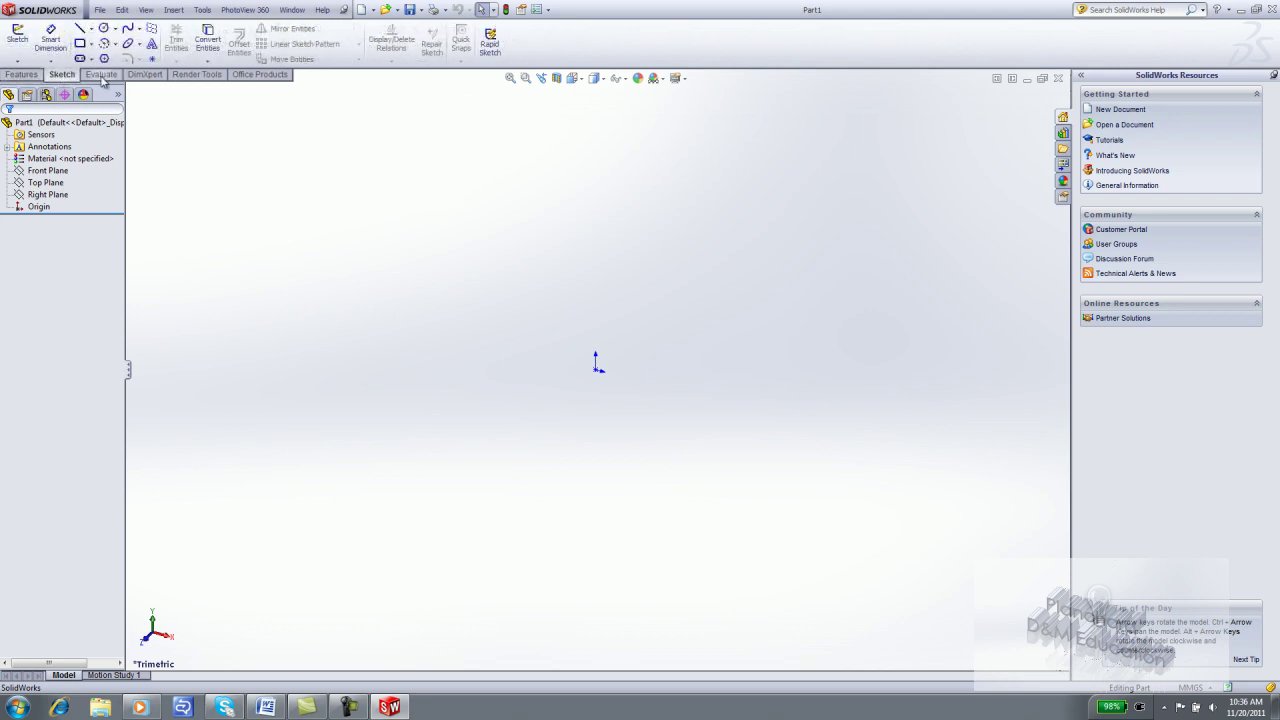
pyautogui.click(101, 76)
pyautogui.click(145, 75)
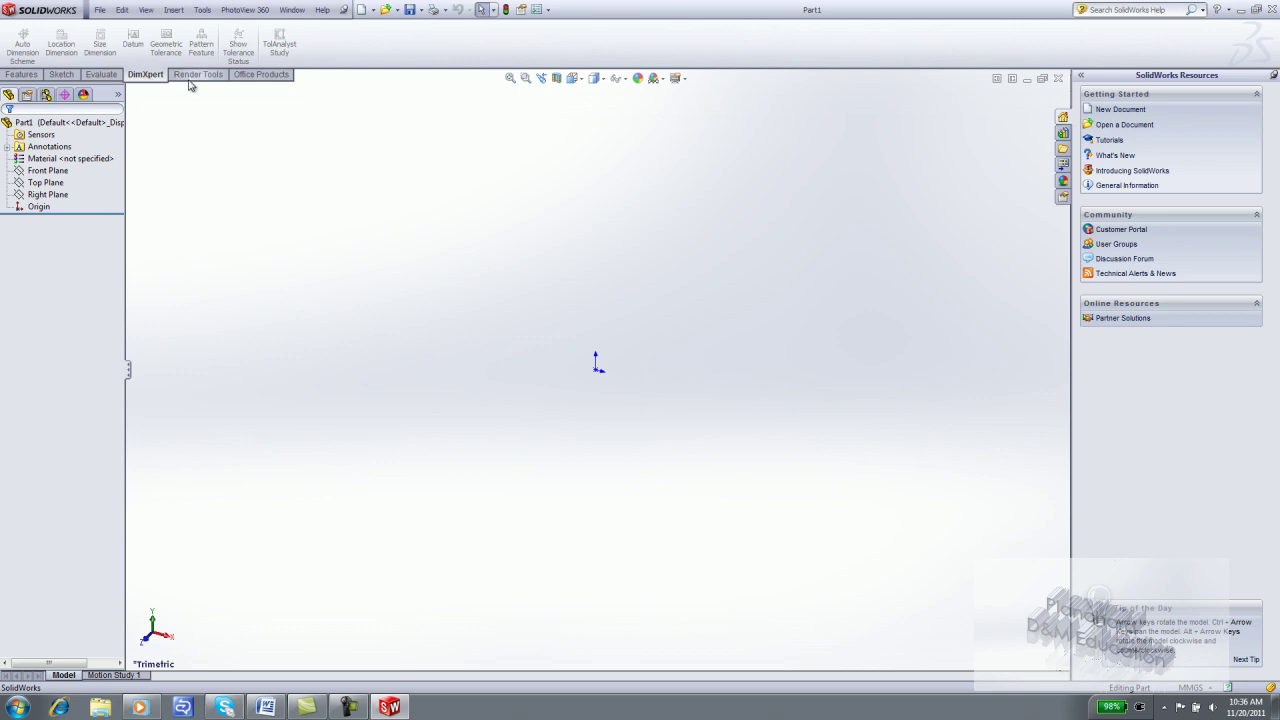
pyautogui.click(192, 77)
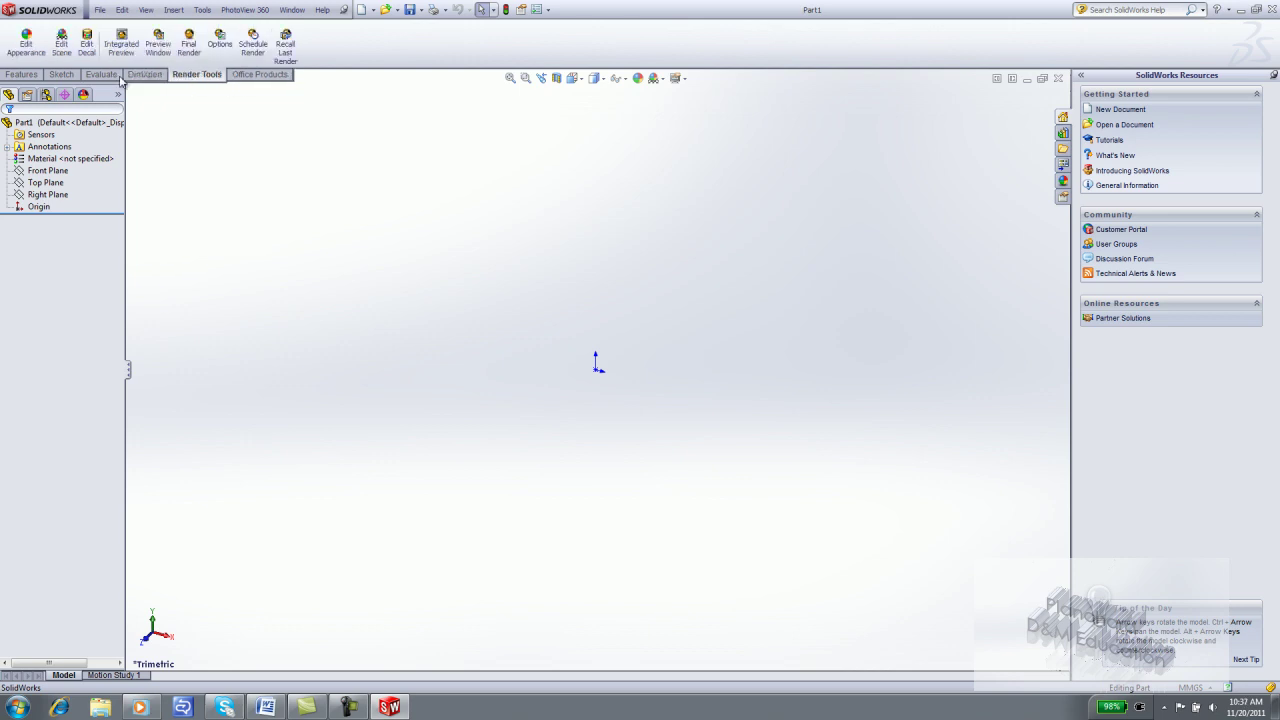
pyautogui.click(22, 77)
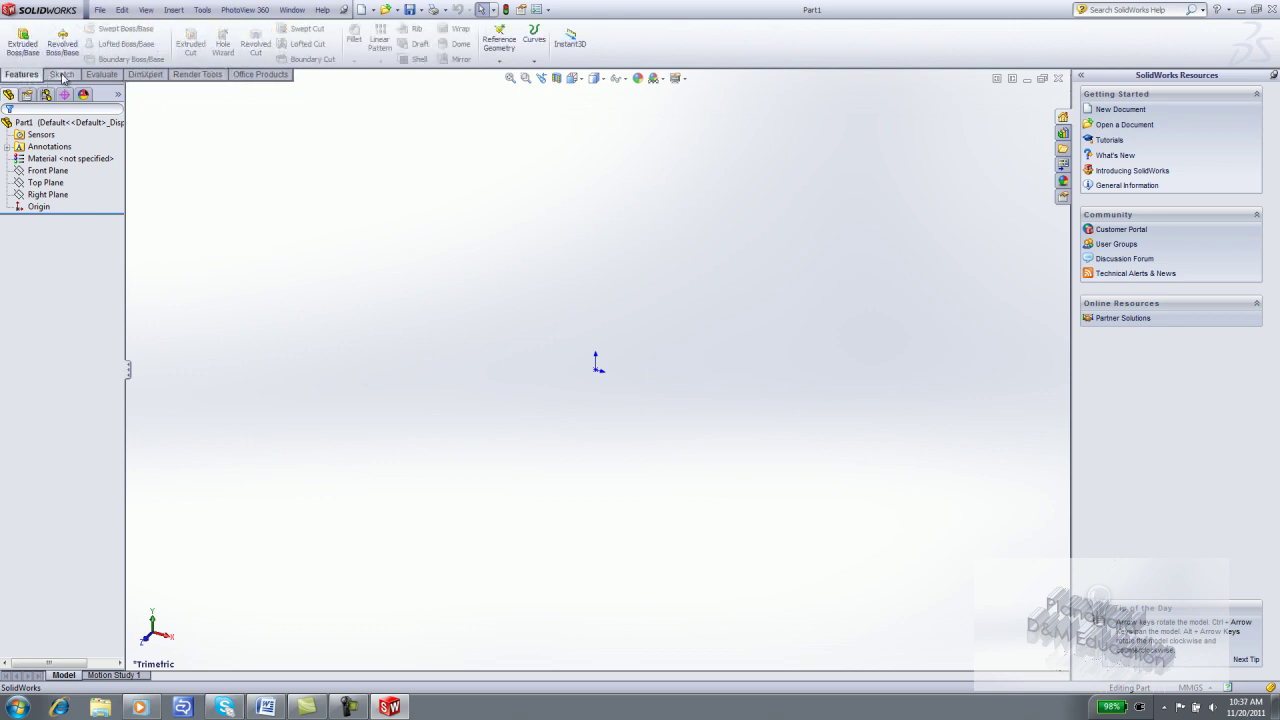
pyautogui.click(62, 76)
pyautogui.click(20, 76)
pyautogui.click(62, 76)
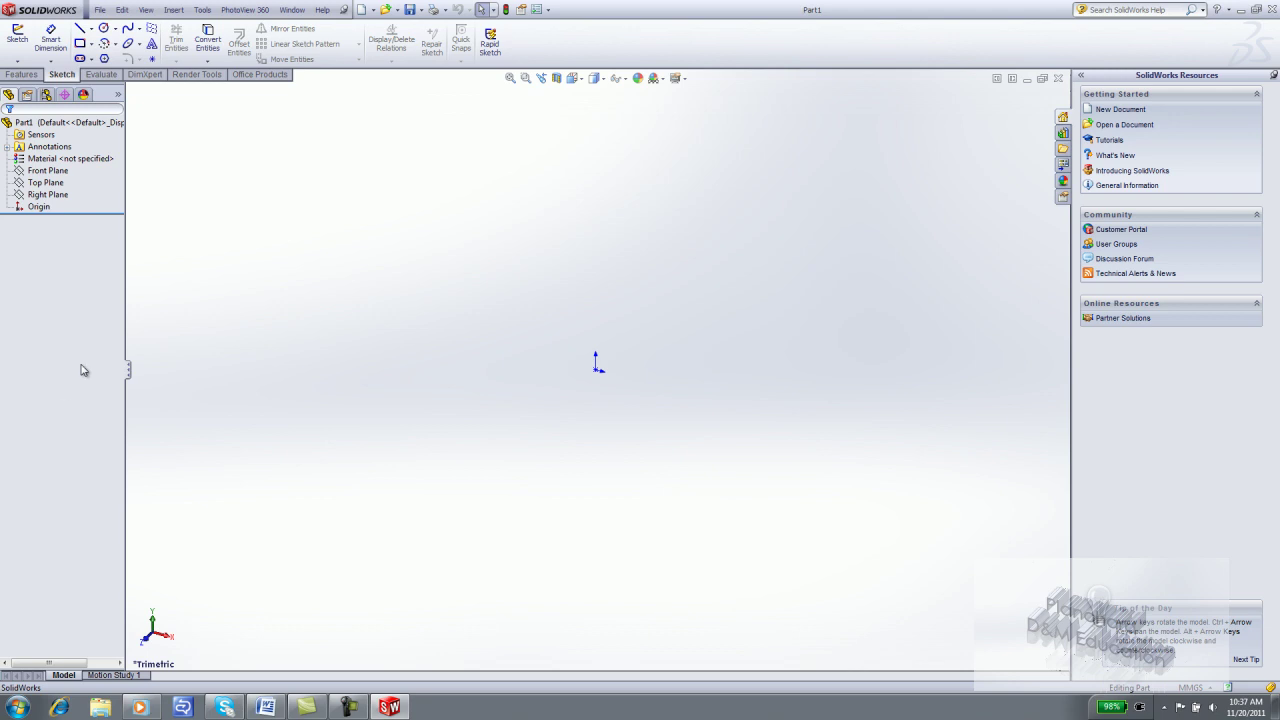
# Step: View the materials offered for the part without assigning one
pyautogui.click(17, 122)
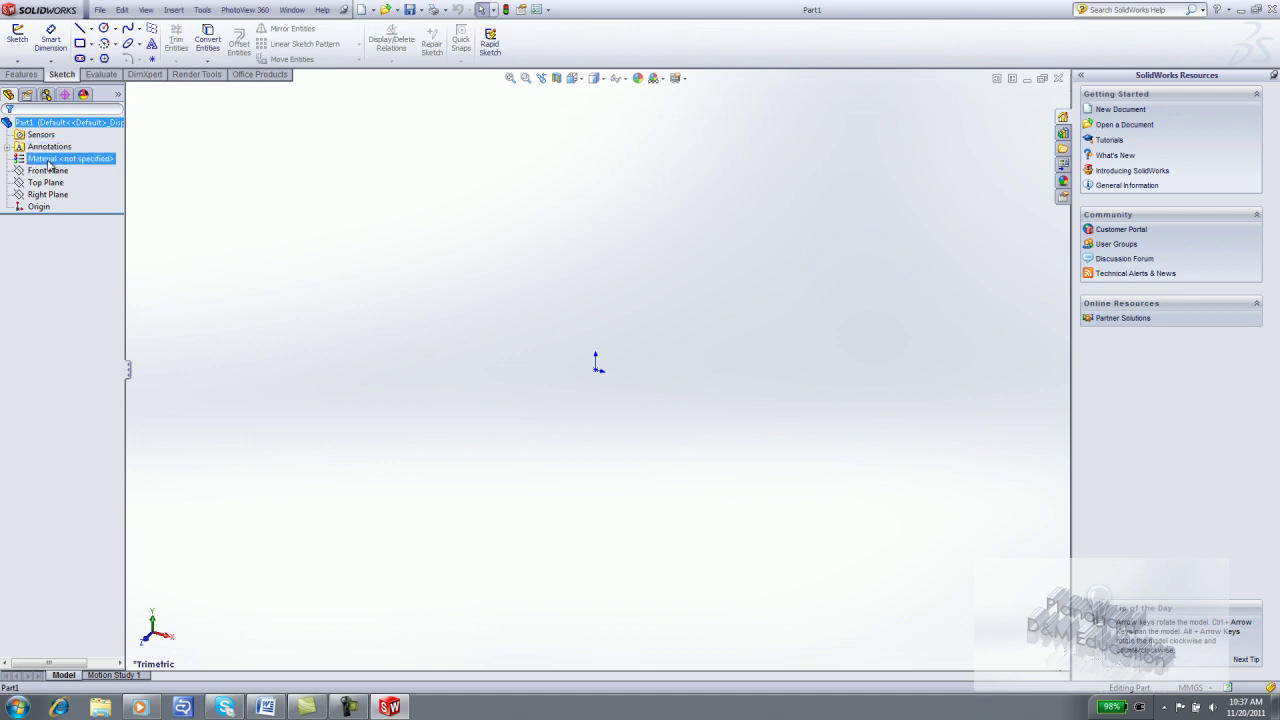
pyautogui.click(48, 164)
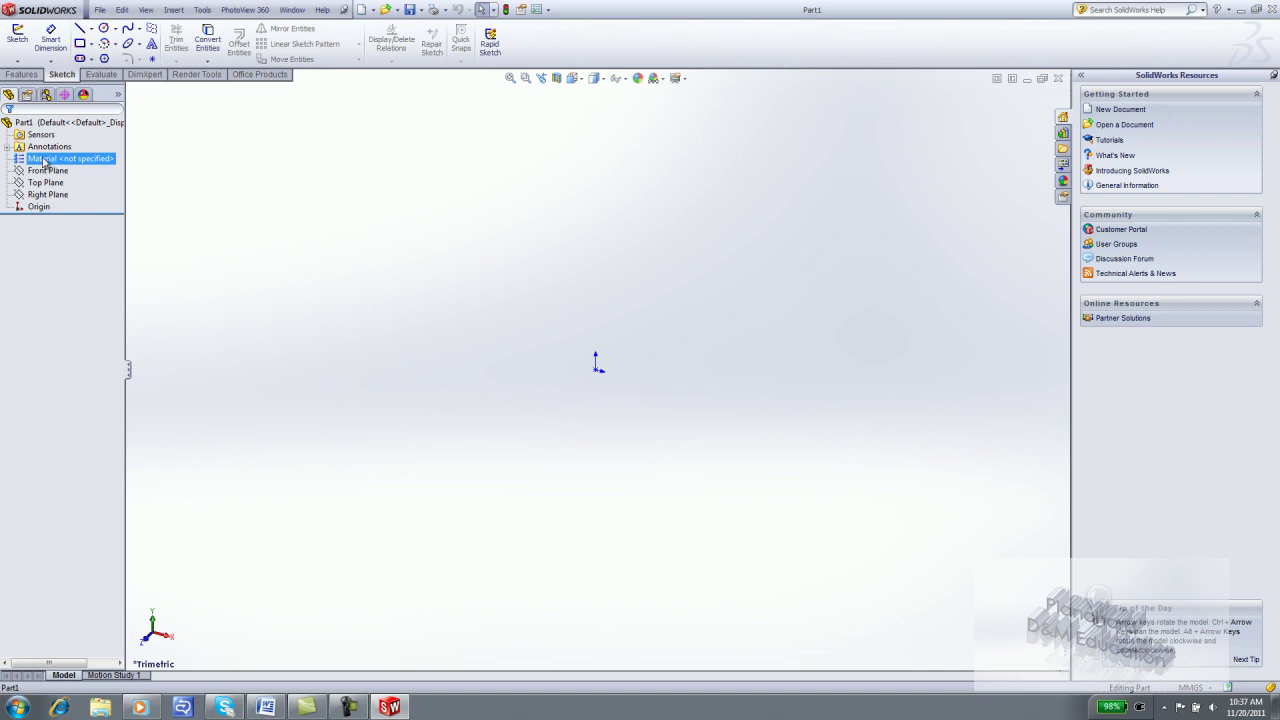
pyautogui.rightClick(44, 163)
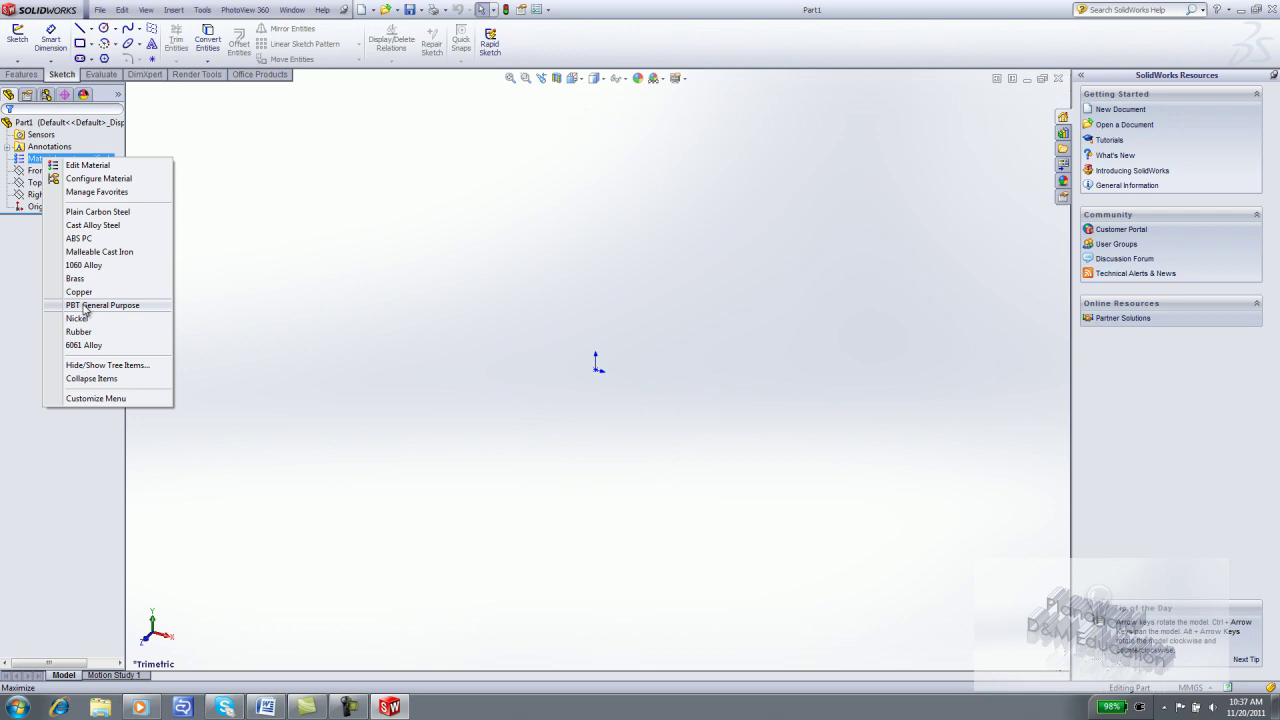
pyautogui.click(34, 176)
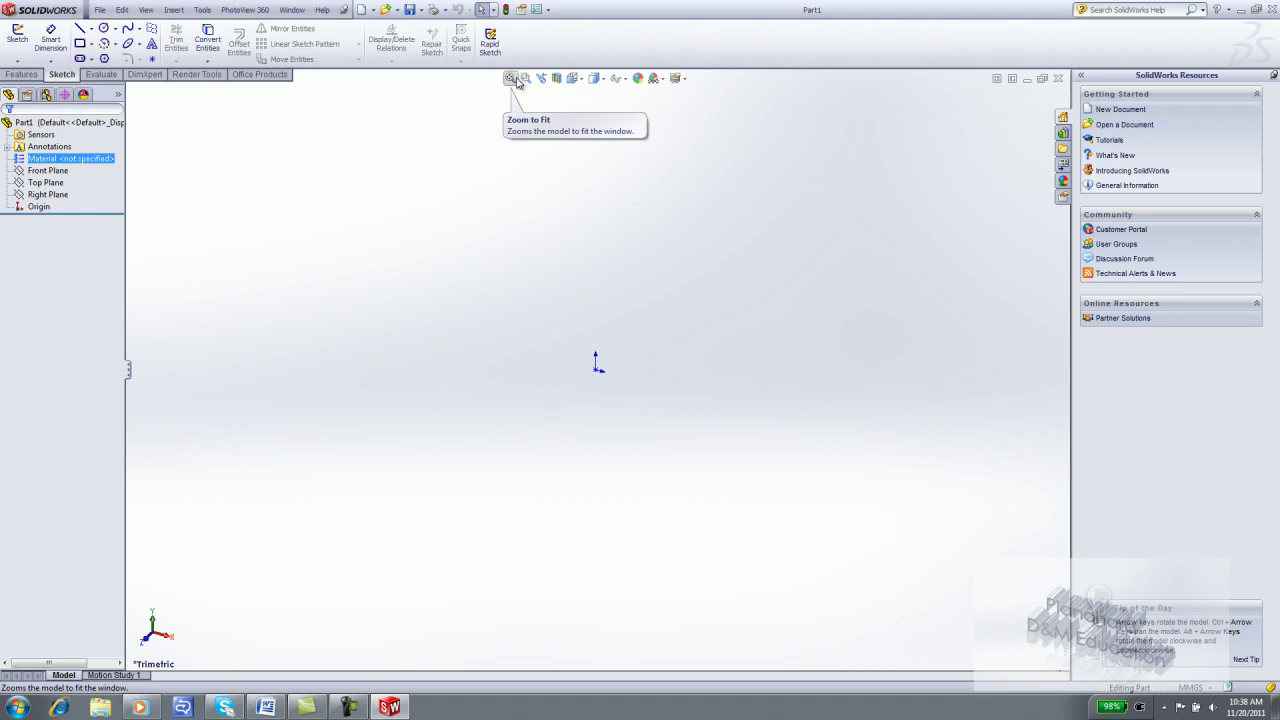
# Step: Look through the view orientation, display style, item visibility, scene and view setting options
pyautogui.click(581, 82)
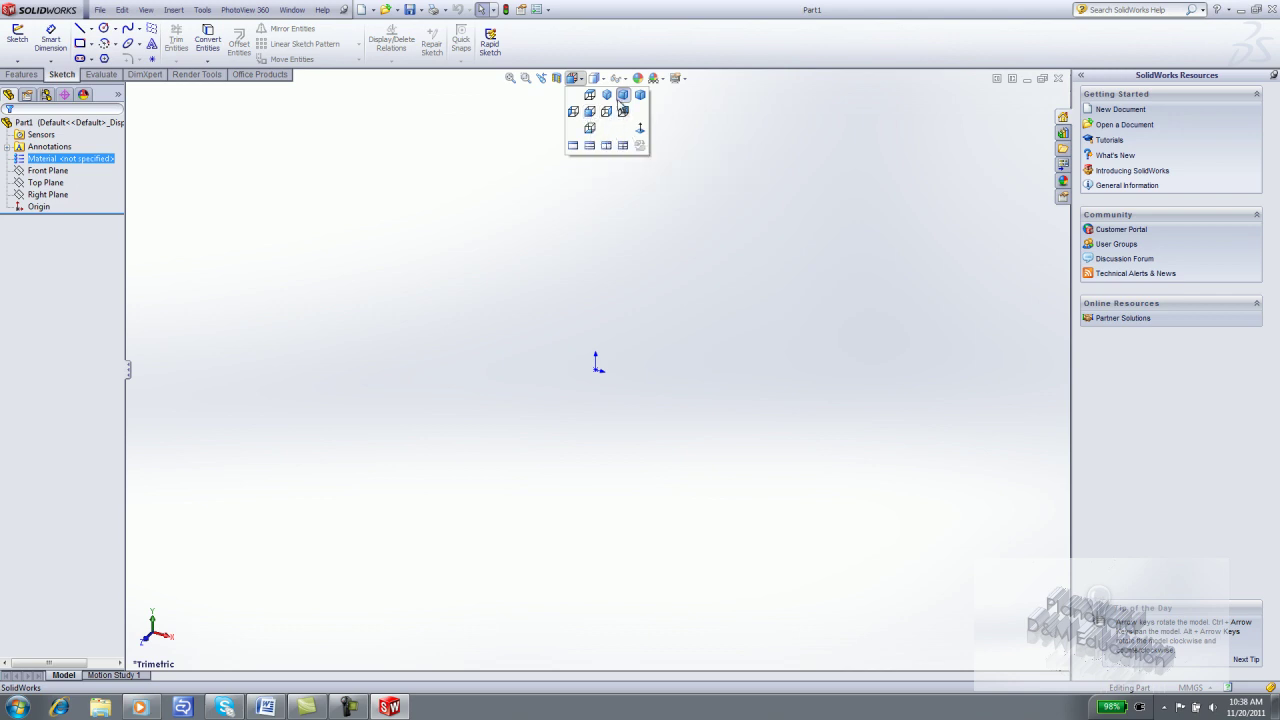
pyautogui.click(603, 79)
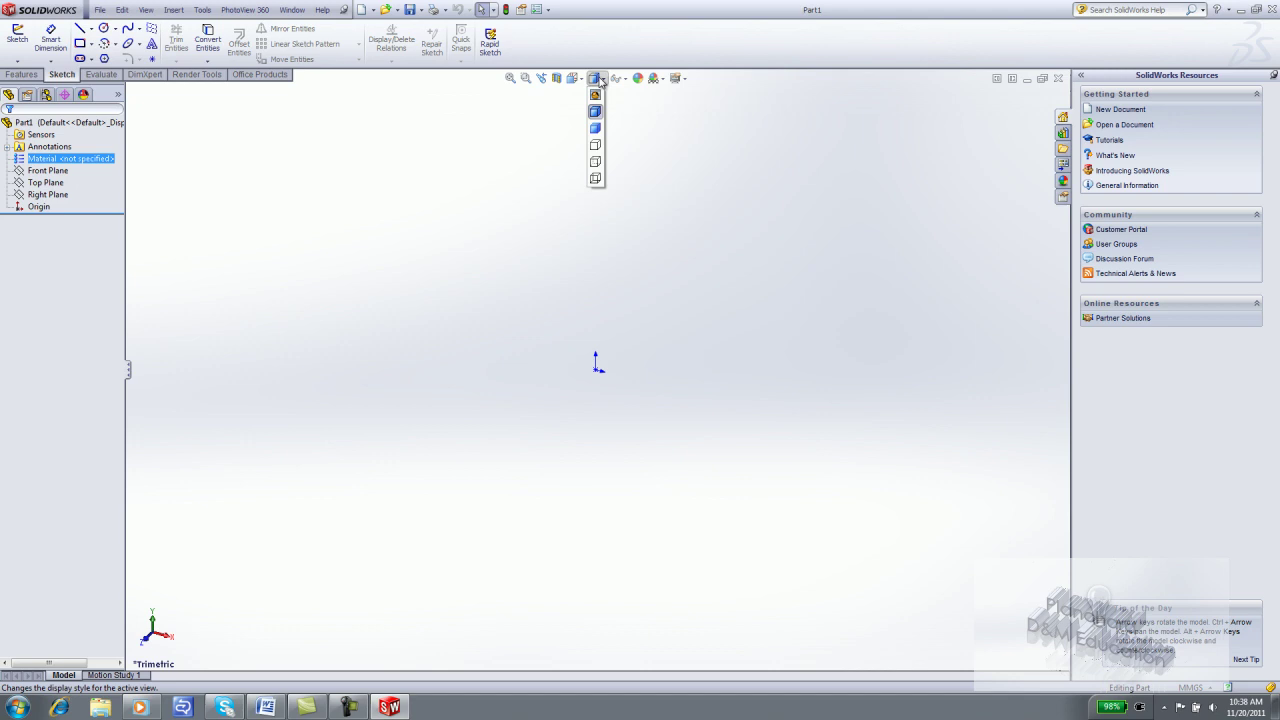
pyautogui.click(621, 80)
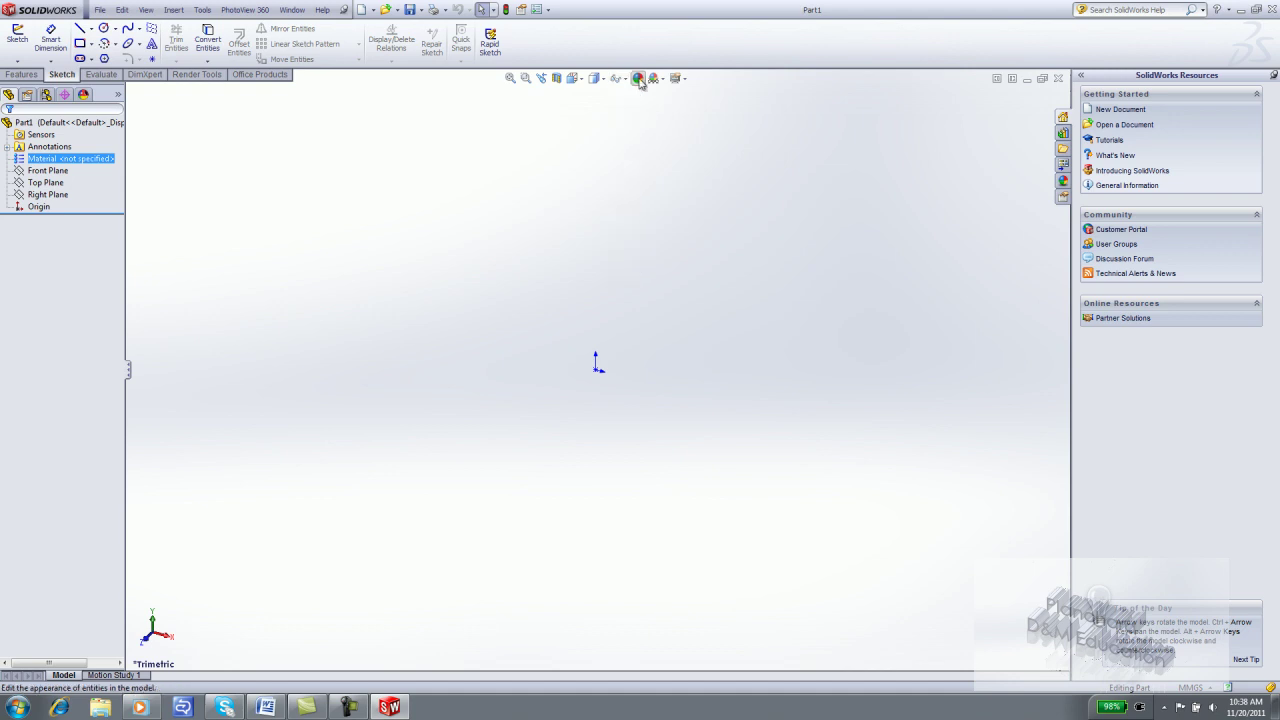
pyautogui.click(653, 79)
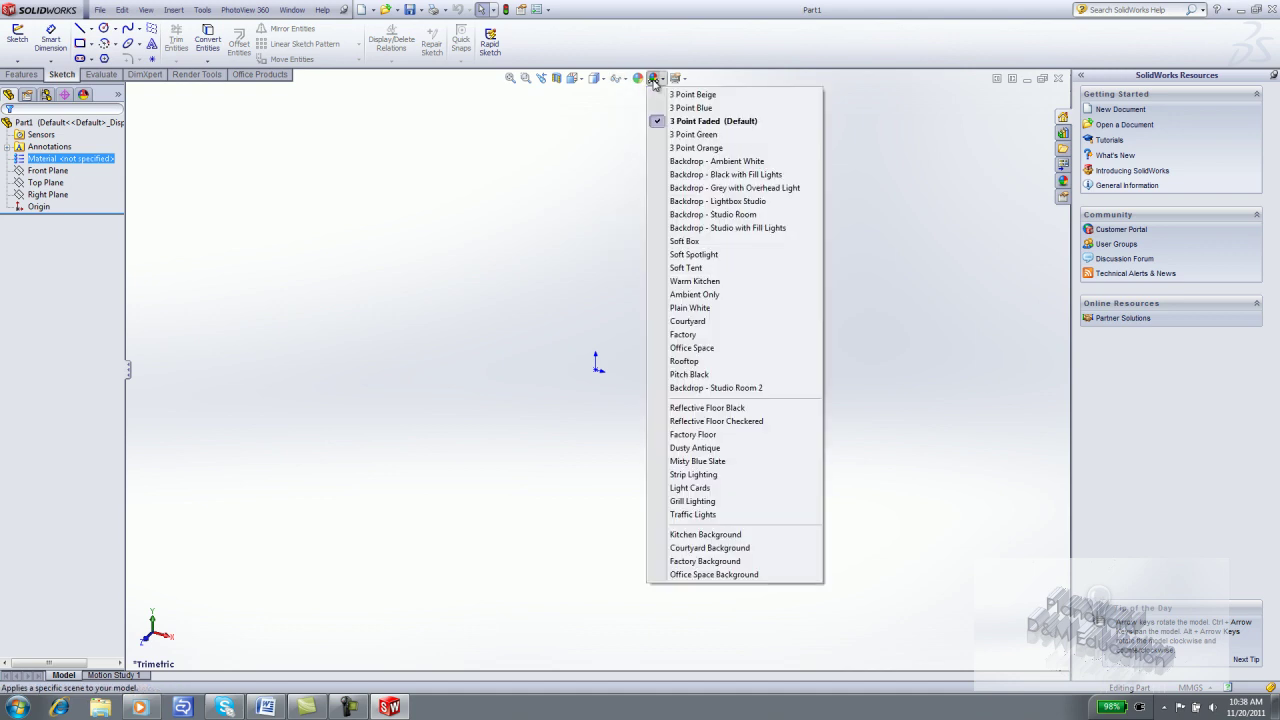
pyautogui.click(677, 78)
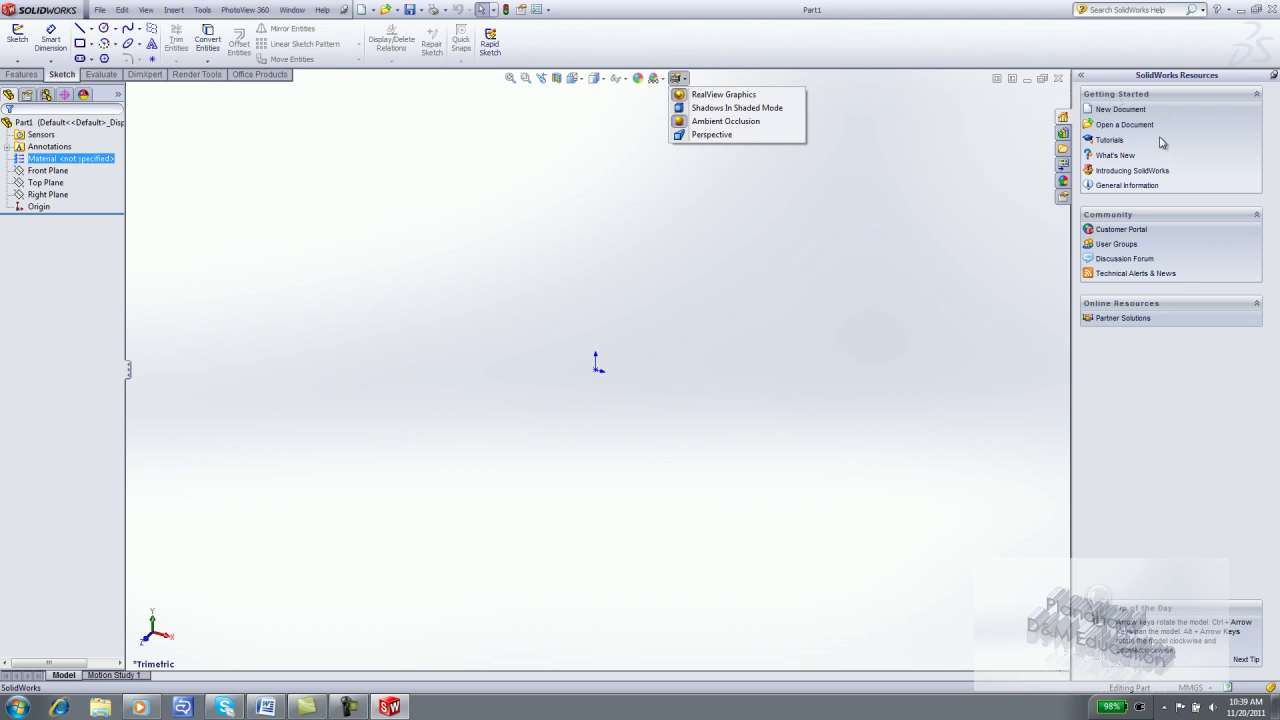
# Step: Look through the Design Library and File Explorer task panes, ending back on SolidWorks Resources
pyautogui.click(1065, 120)
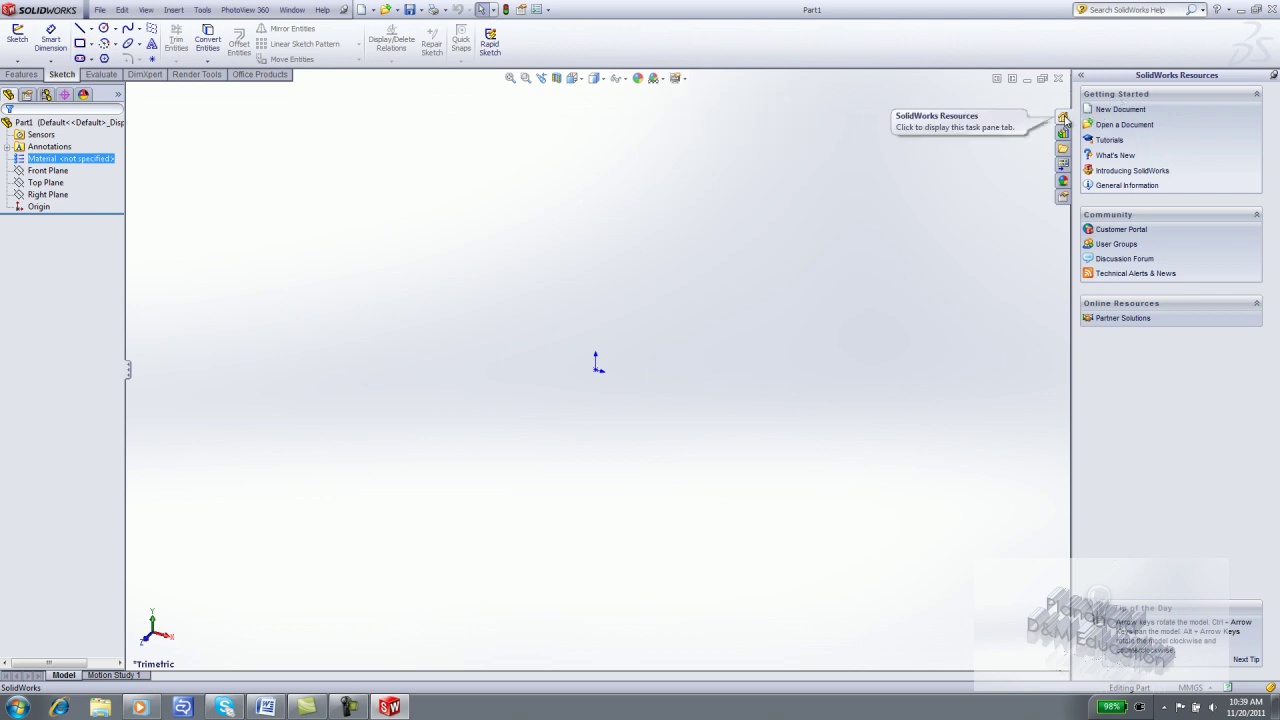
pyautogui.click(1063, 133)
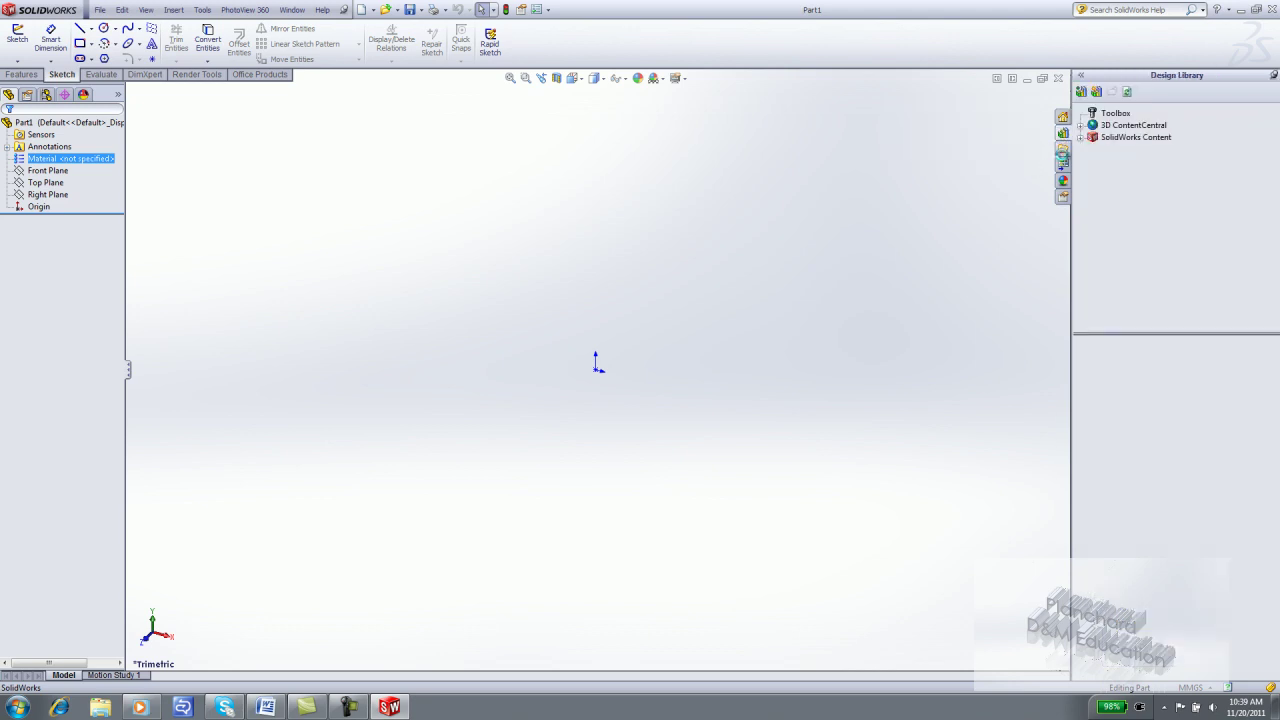
pyautogui.click(1063, 148)
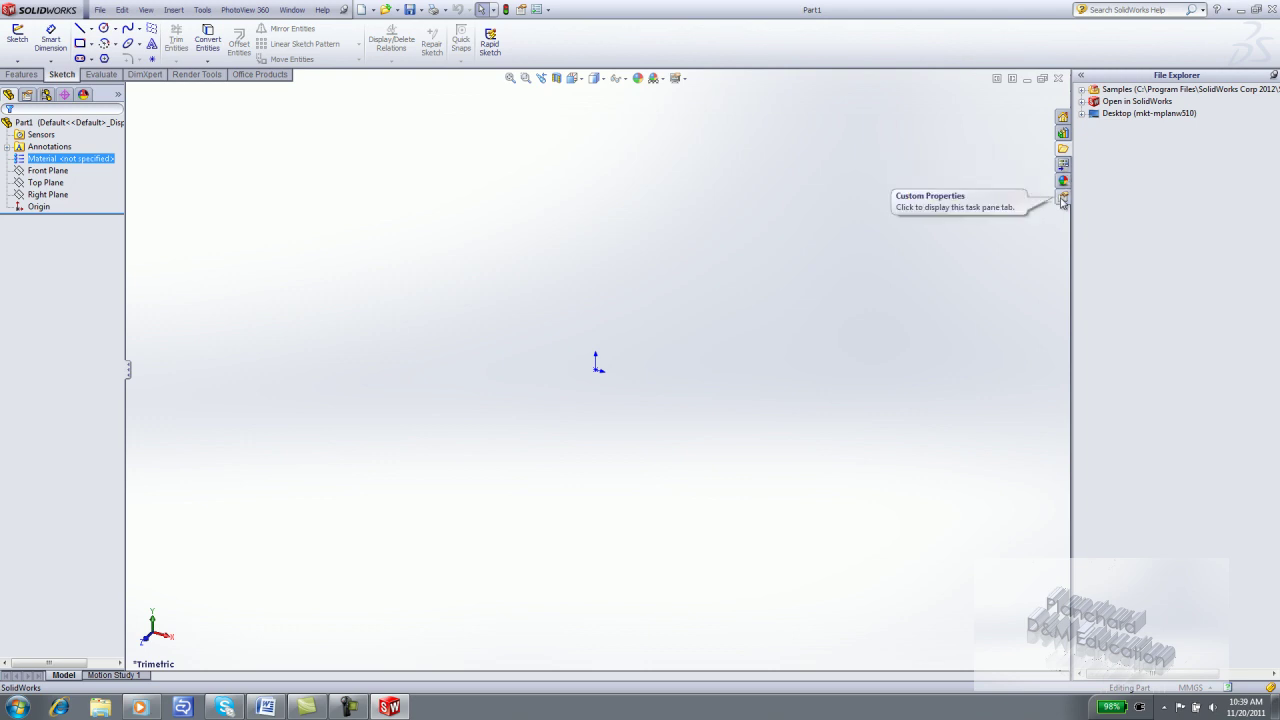
pyautogui.click(1063, 117)
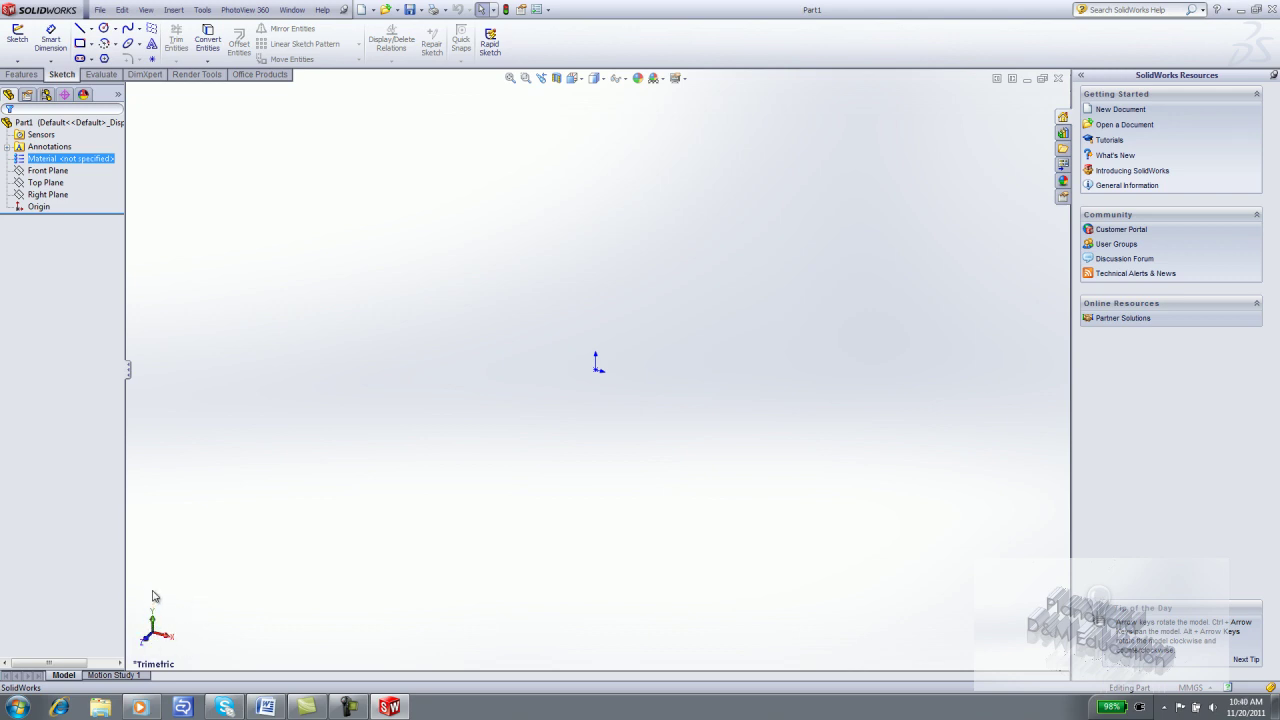
# Step: Collapse and restore the feature tree, and float the CommandManager before docking it back above the graphics area
pyautogui.click(130, 376)
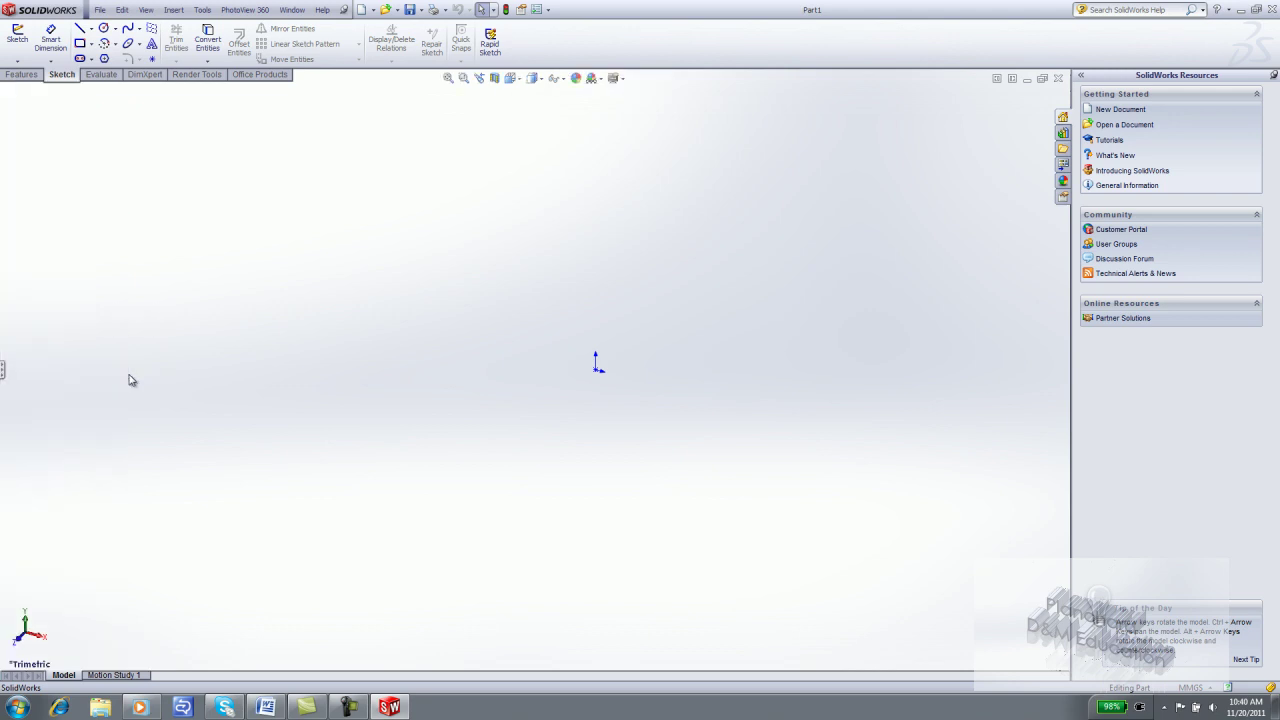
pyautogui.click(4, 370)
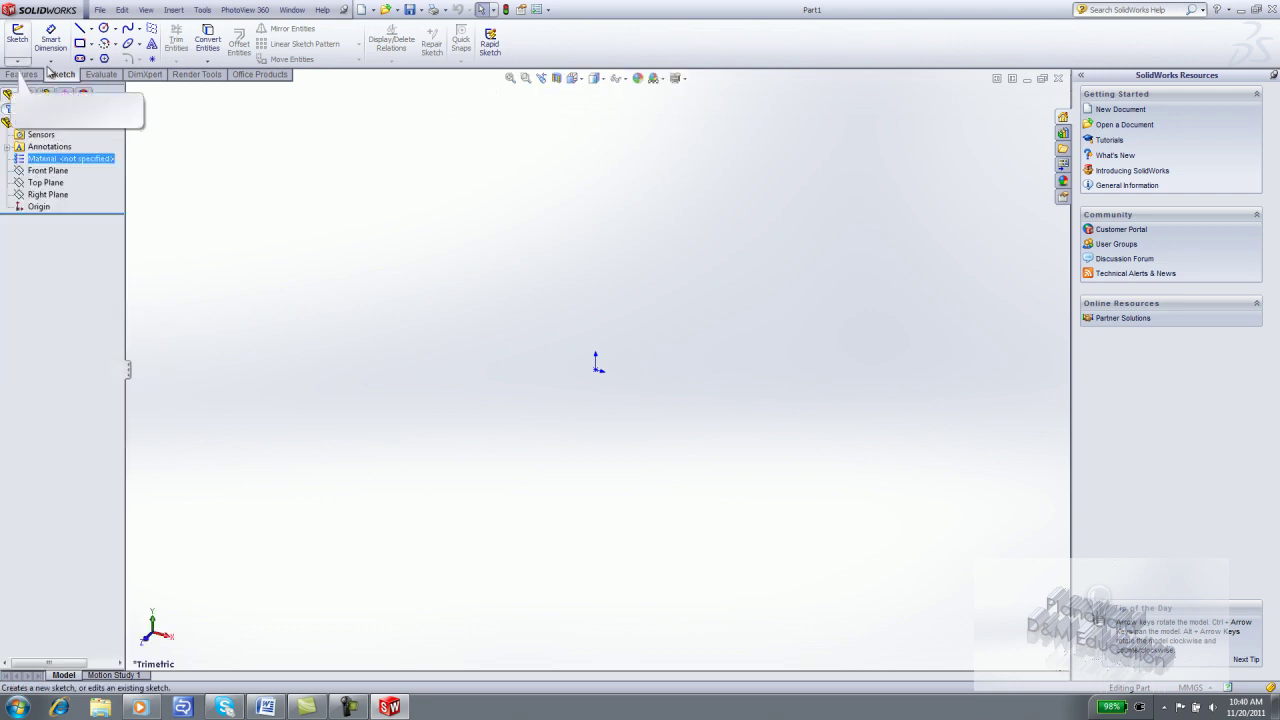
pyautogui.moveTo(36, 80); pyautogui.dragTo(466, 149)
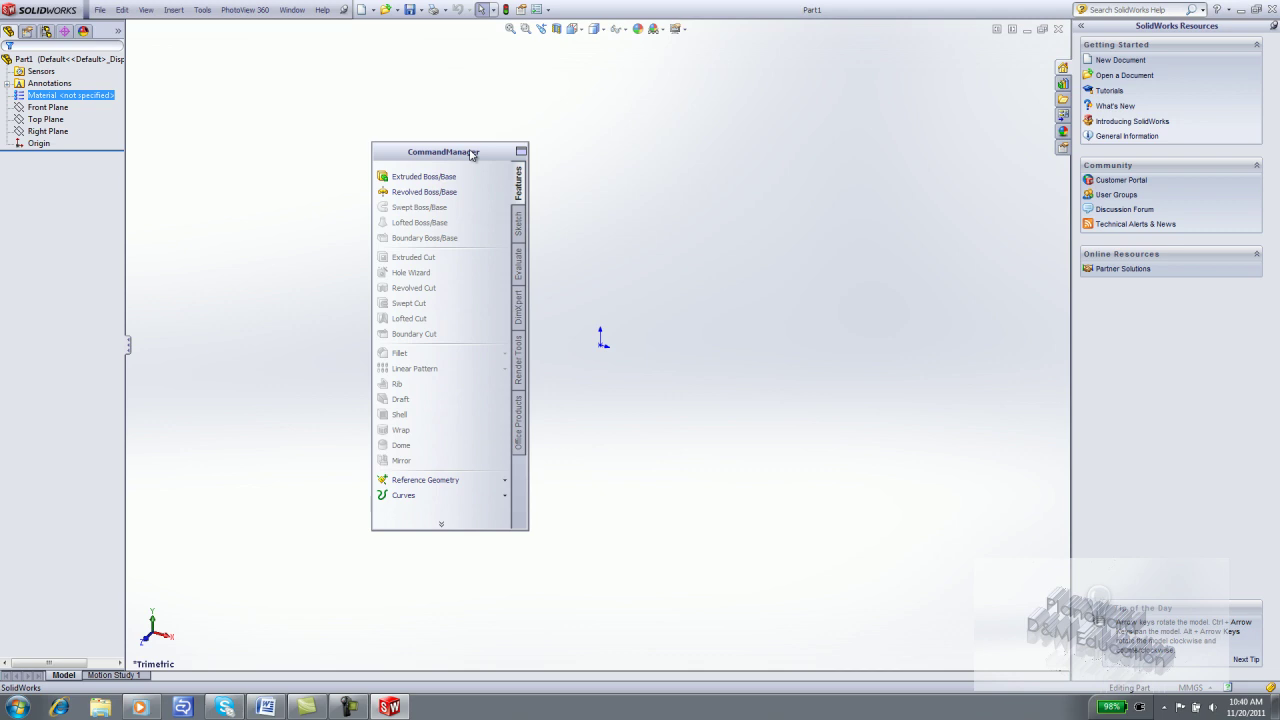
pyautogui.moveTo(469, 153); pyautogui.dragTo(640, 44)
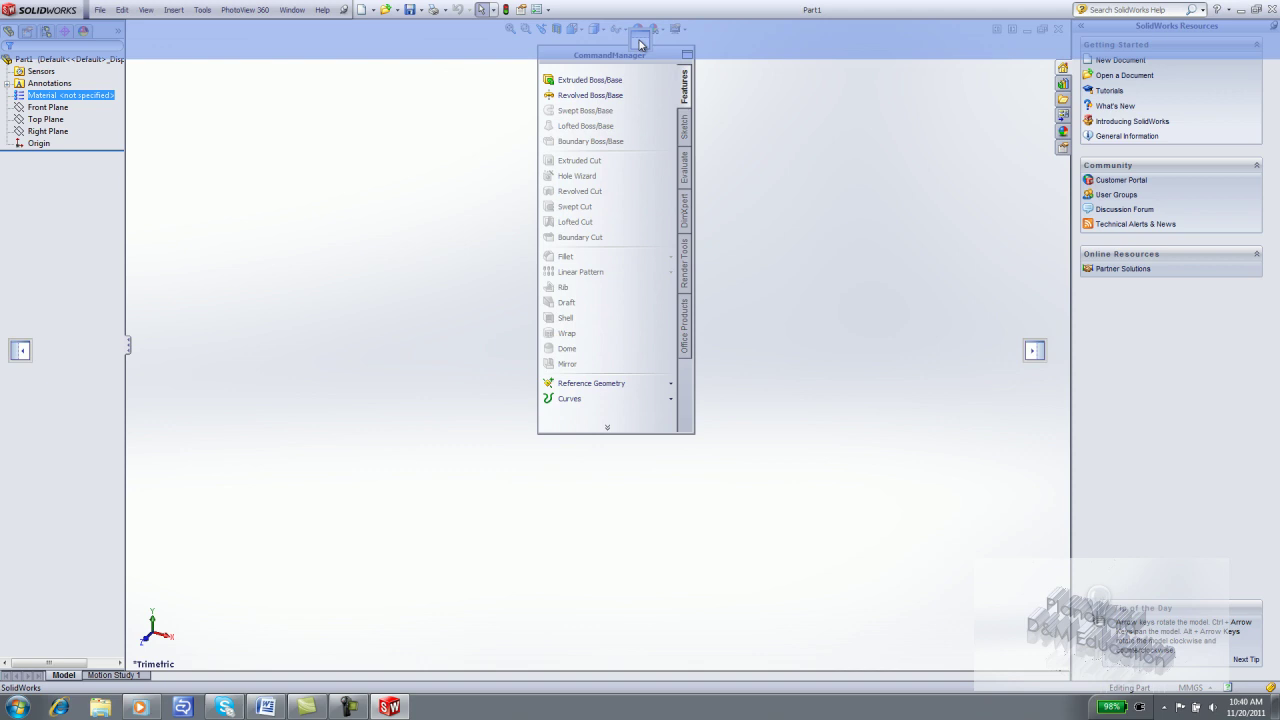
pyautogui.moveTo(640, 44); pyautogui.dragTo(640, 44)
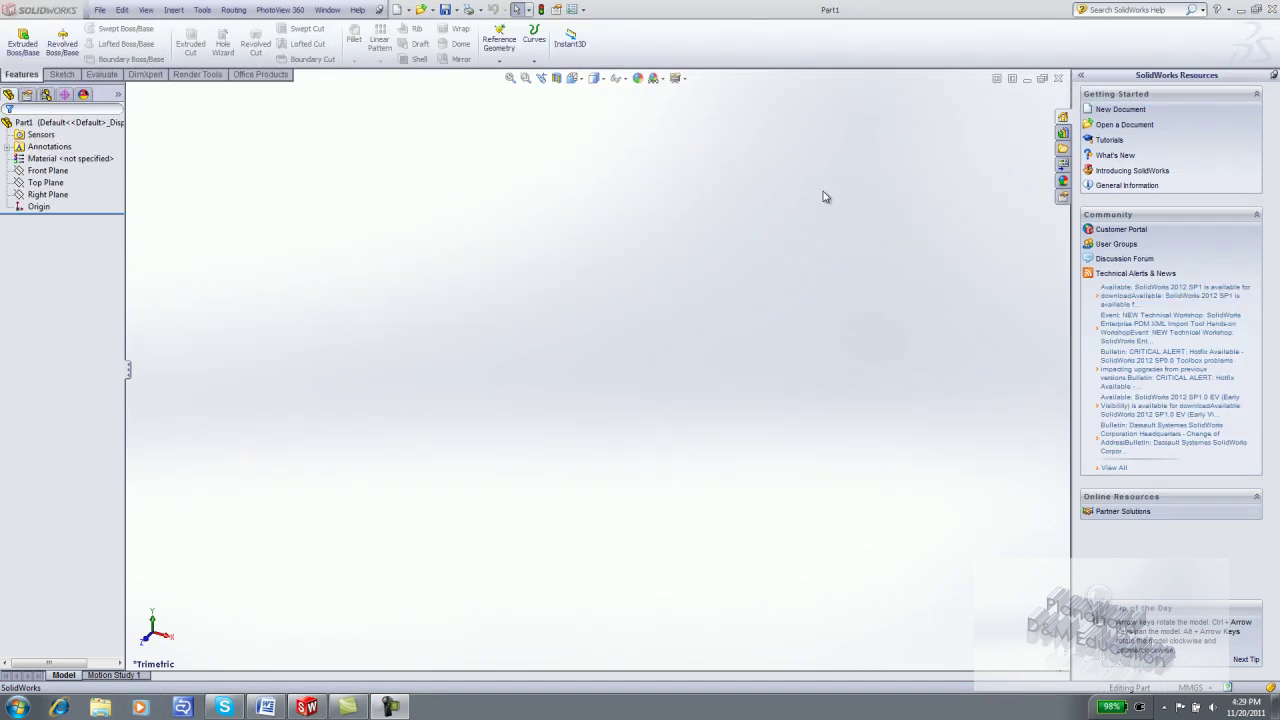
# Step: Show the View toolbar, float it over the graphics area and dock it beside the CommandManager
pyautogui.rightClick(784, 46)
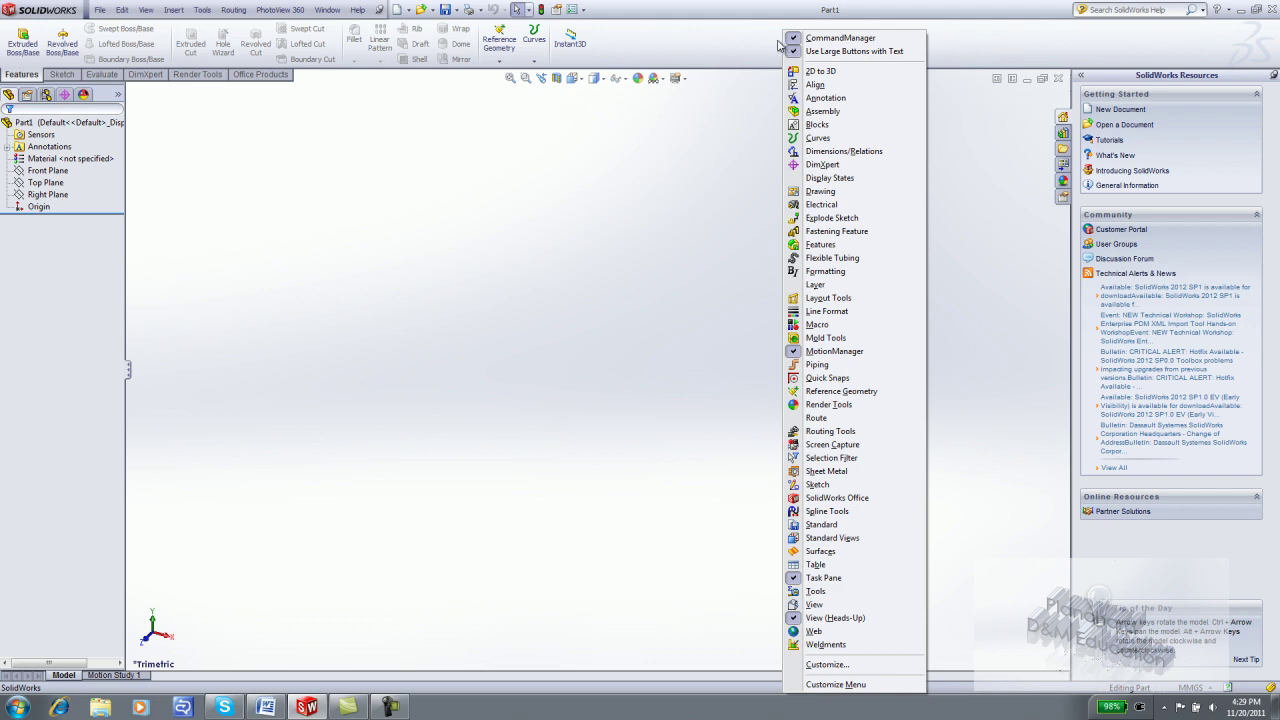
pyautogui.click(822, 606)
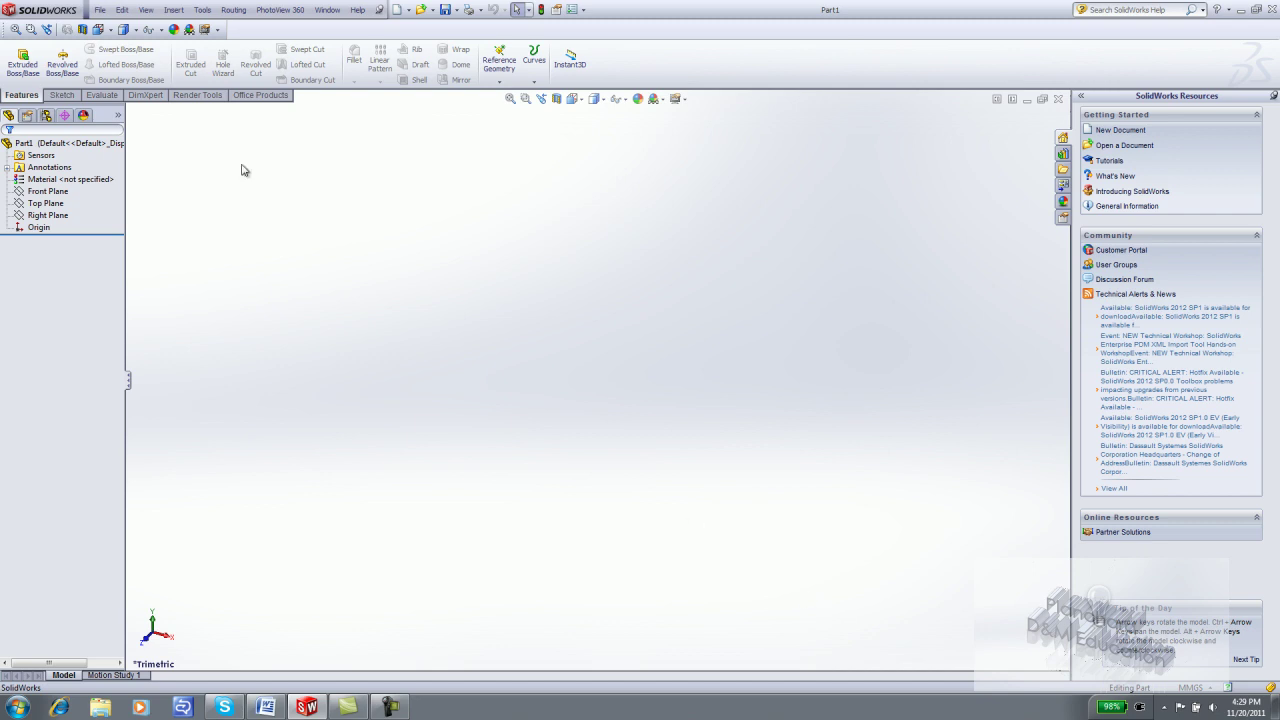
pyautogui.moveTo(6, 27); pyautogui.dragTo(500, 287)
pyautogui.doubleClick(540, 266)
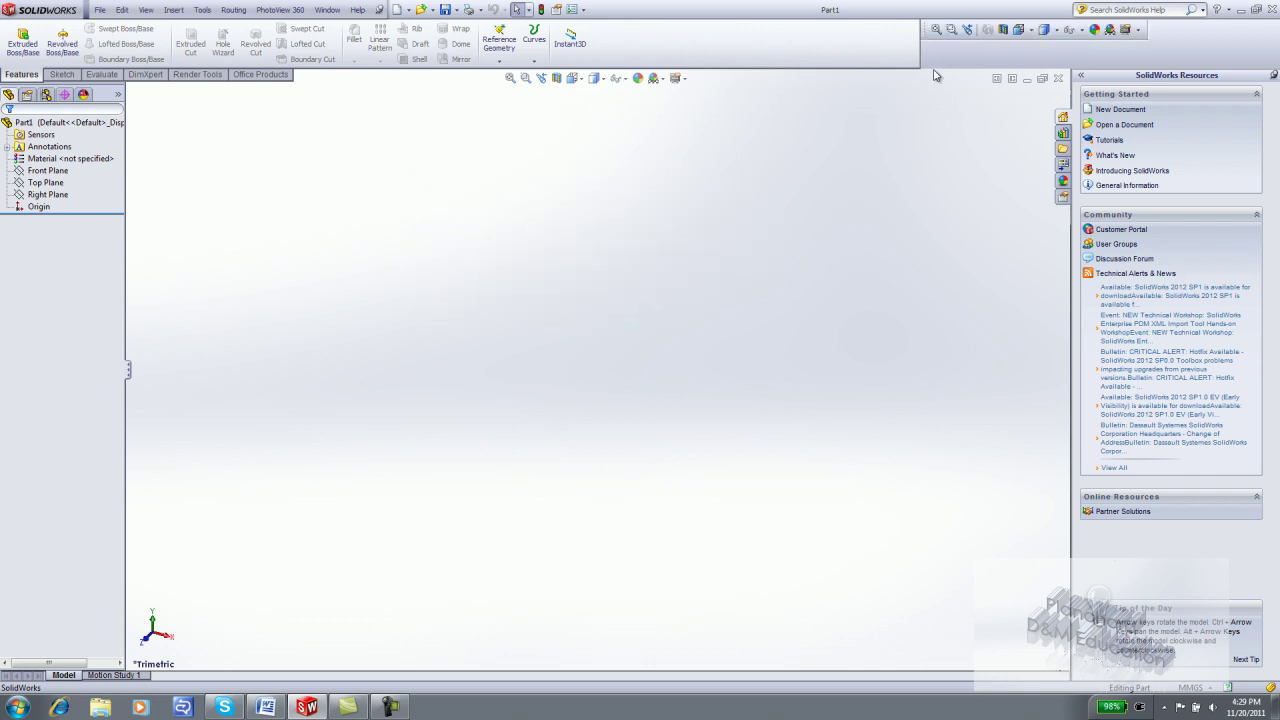
# Step: Dock the View toolbar vertically beside the feature tree, and undock and close it
pyautogui.moveTo(922, 29); pyautogui.dragTo(7, 356)
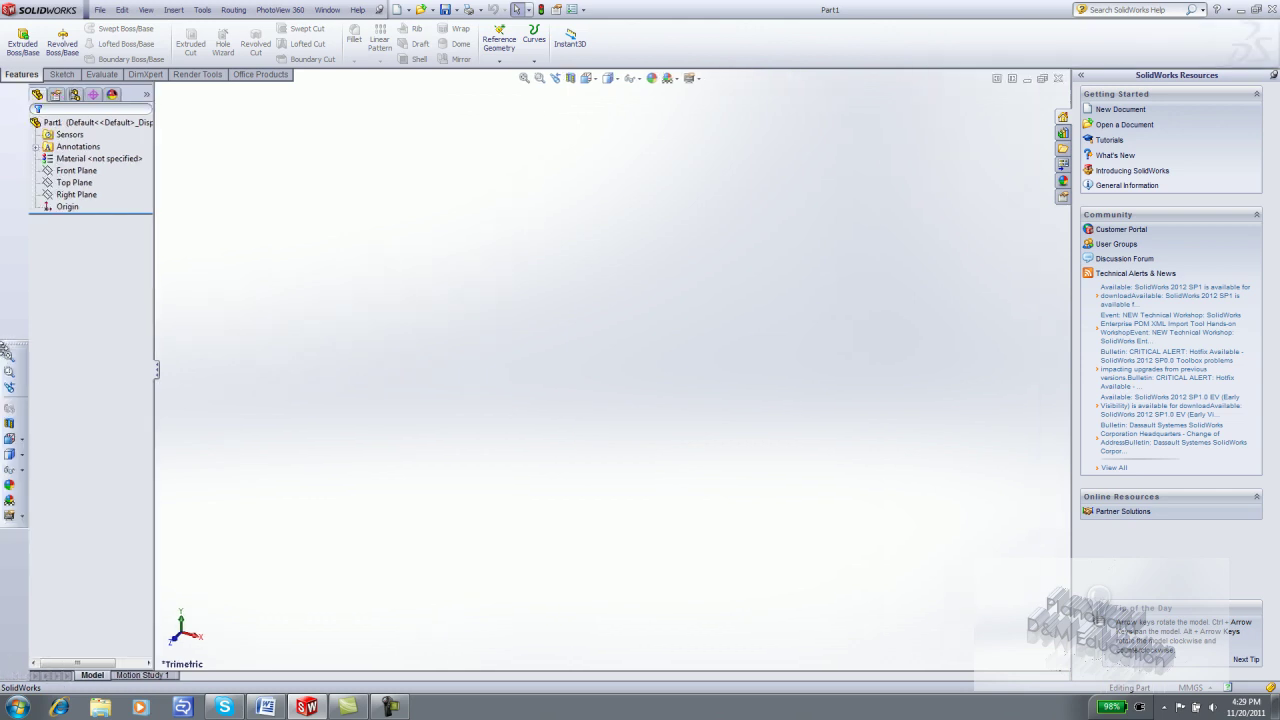
pyautogui.doubleClick(9, 344)
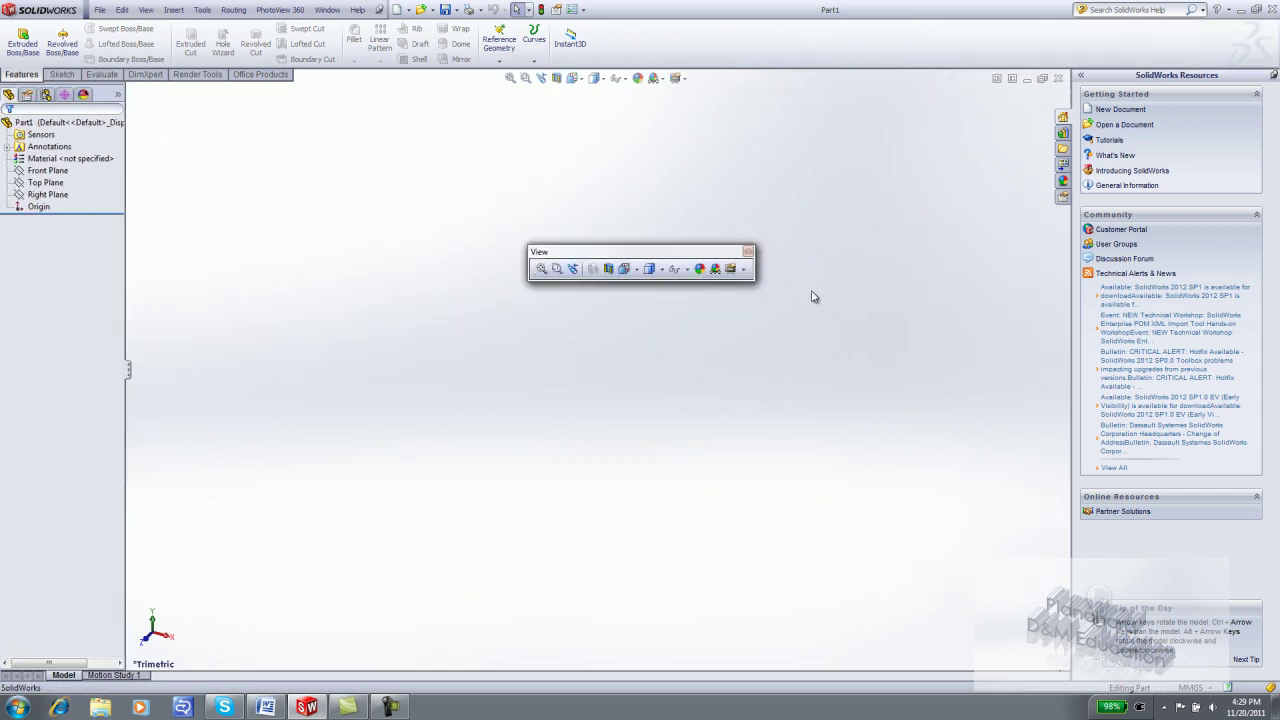
pyautogui.click(748, 252)
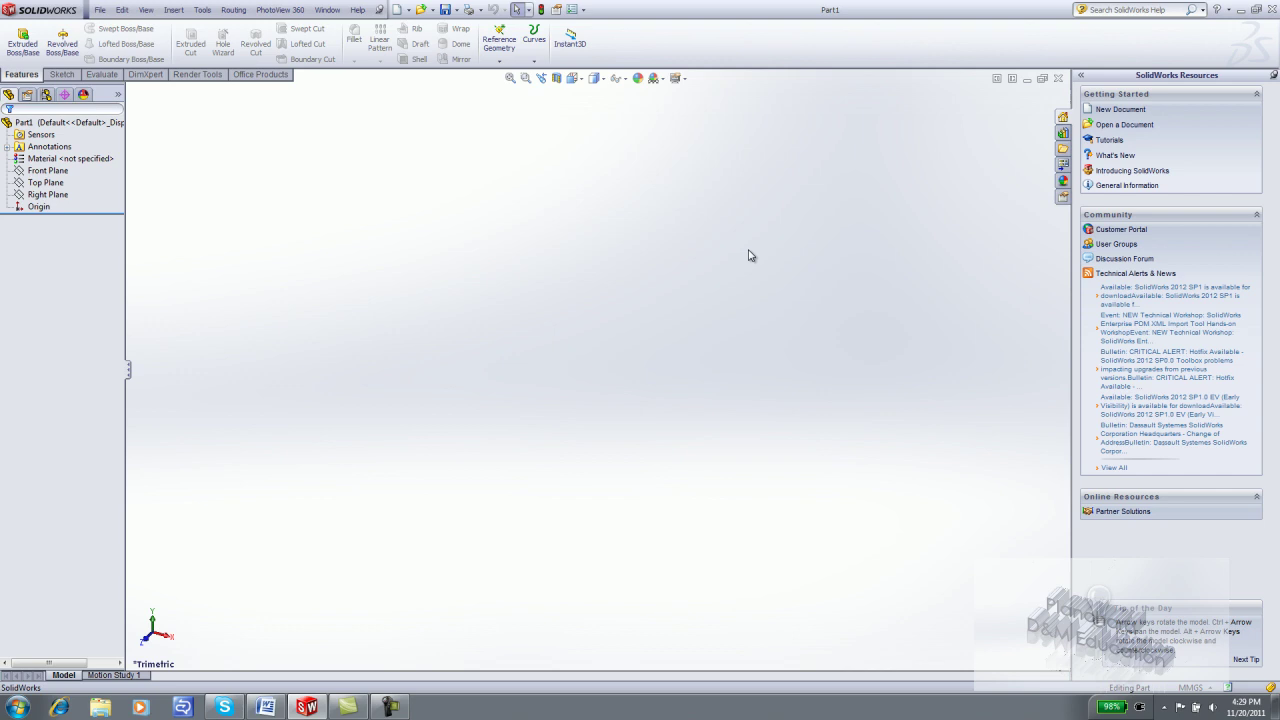
# Step: Open SolidWorks Help and search its topics for "rectangle"
pyautogui.click(358, 10)
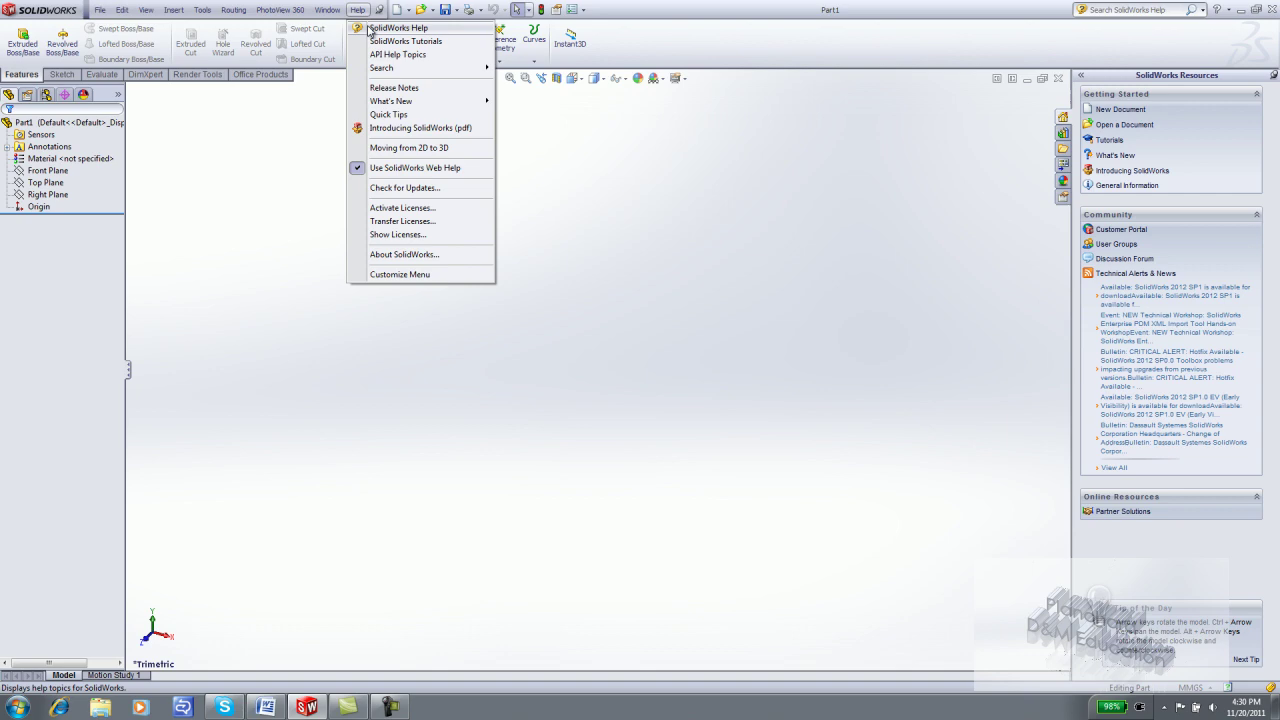
pyautogui.click(372, 30)
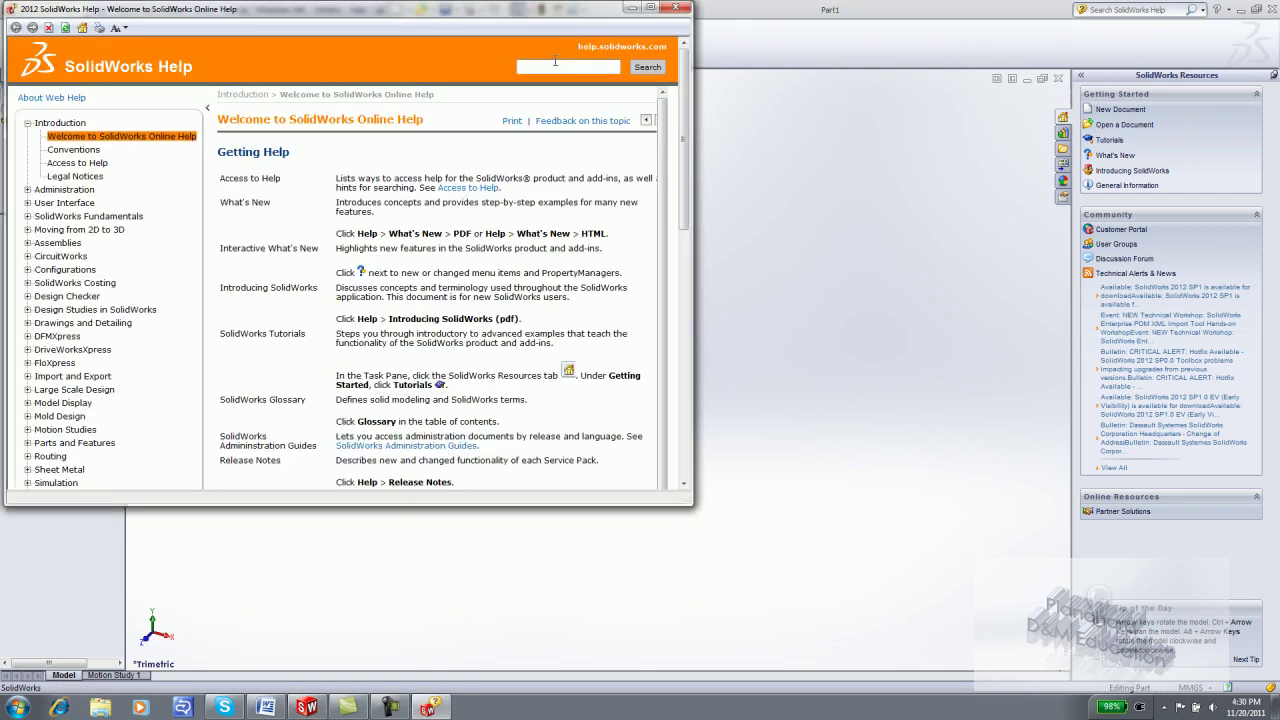
pyautogui.click(555, 62)
pyautogui.write('rectangle')
pyautogui.press('Return')
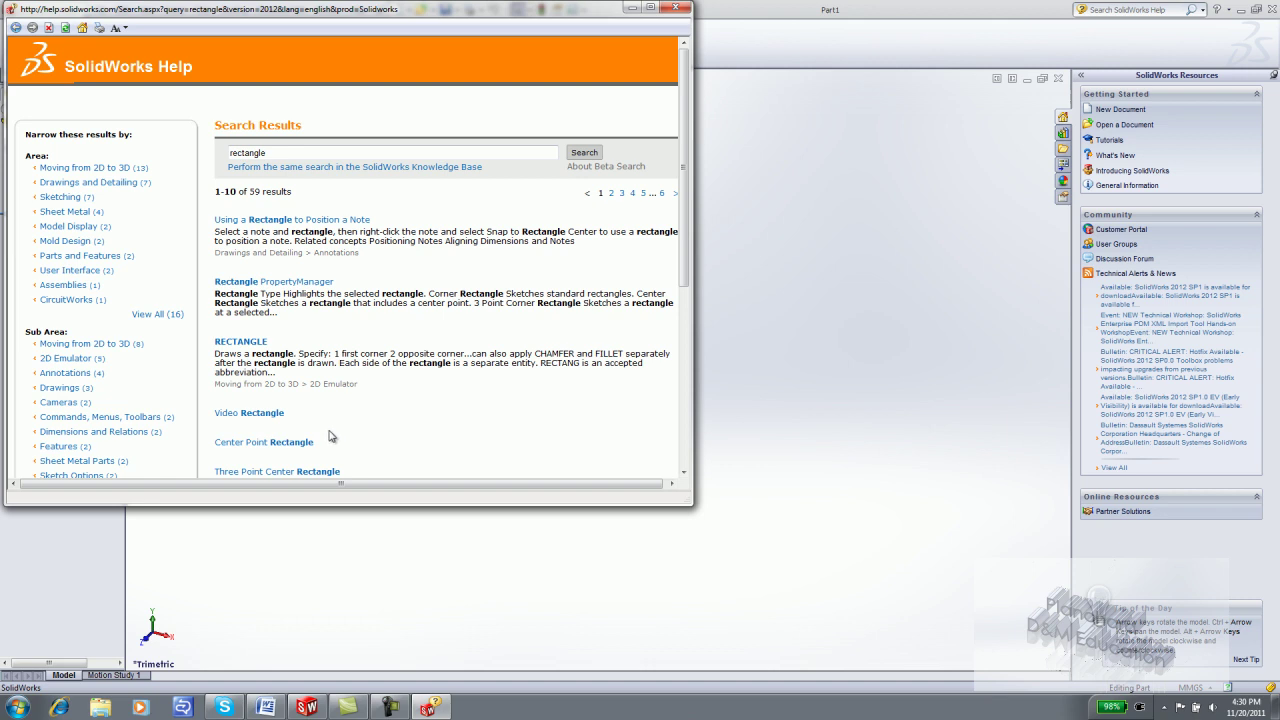
# Step: View the Video Rectangle topic from the help search results and return to the part window
pyautogui.click(240, 341)
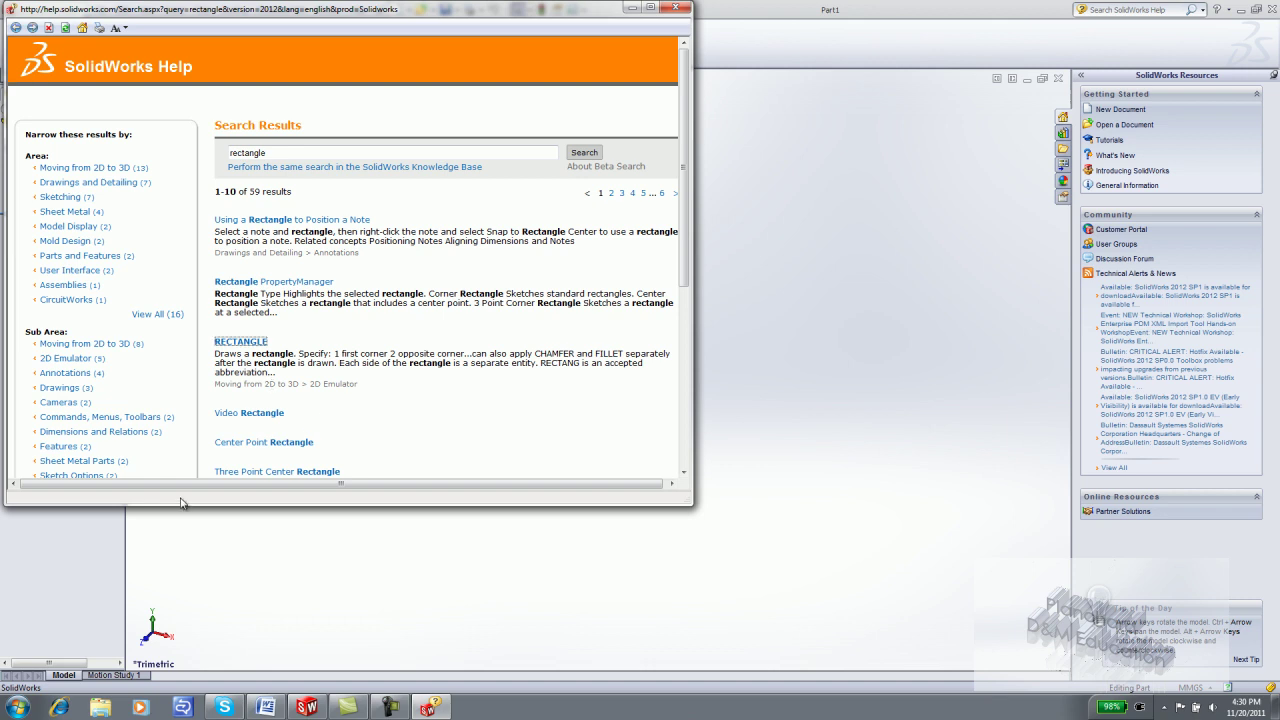
pyautogui.click(230, 415)
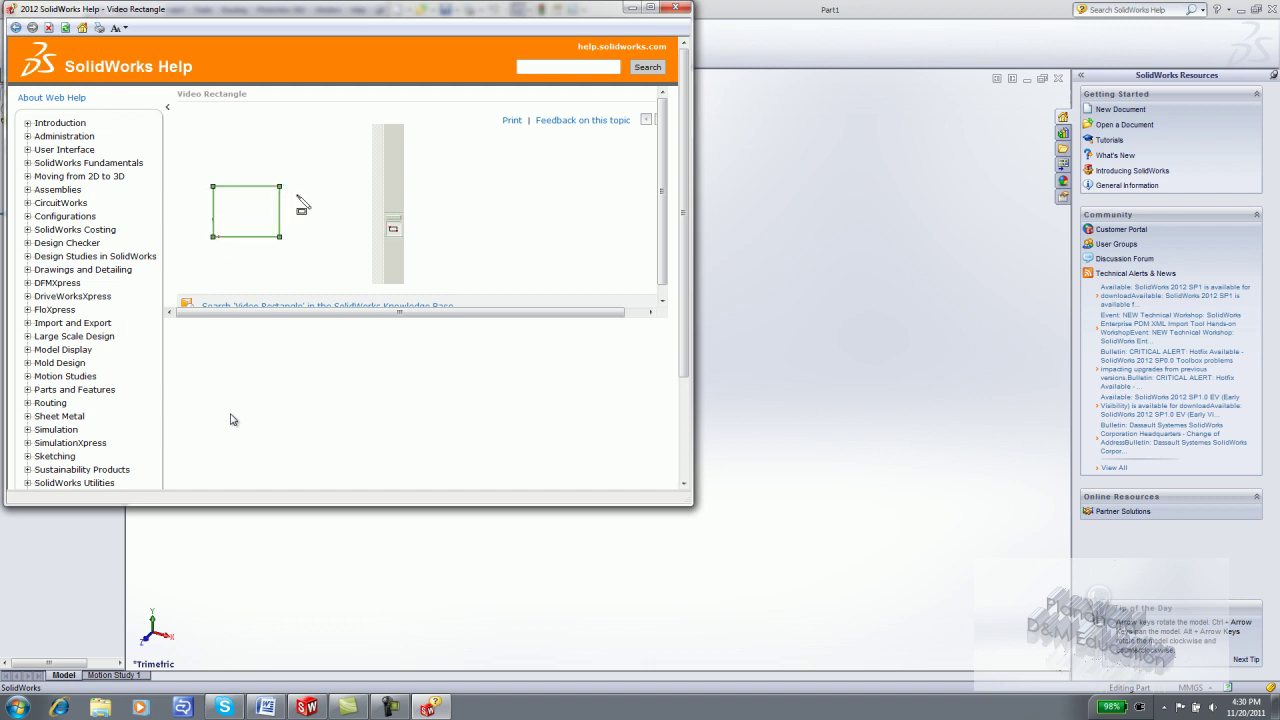
pyautogui.hotkey('alt', 'Tab')
# Step: Open the SolidWorks Tutorials and view the list of All SolidWorks Tutorials (Set 1)
pyautogui.click(358, 10)
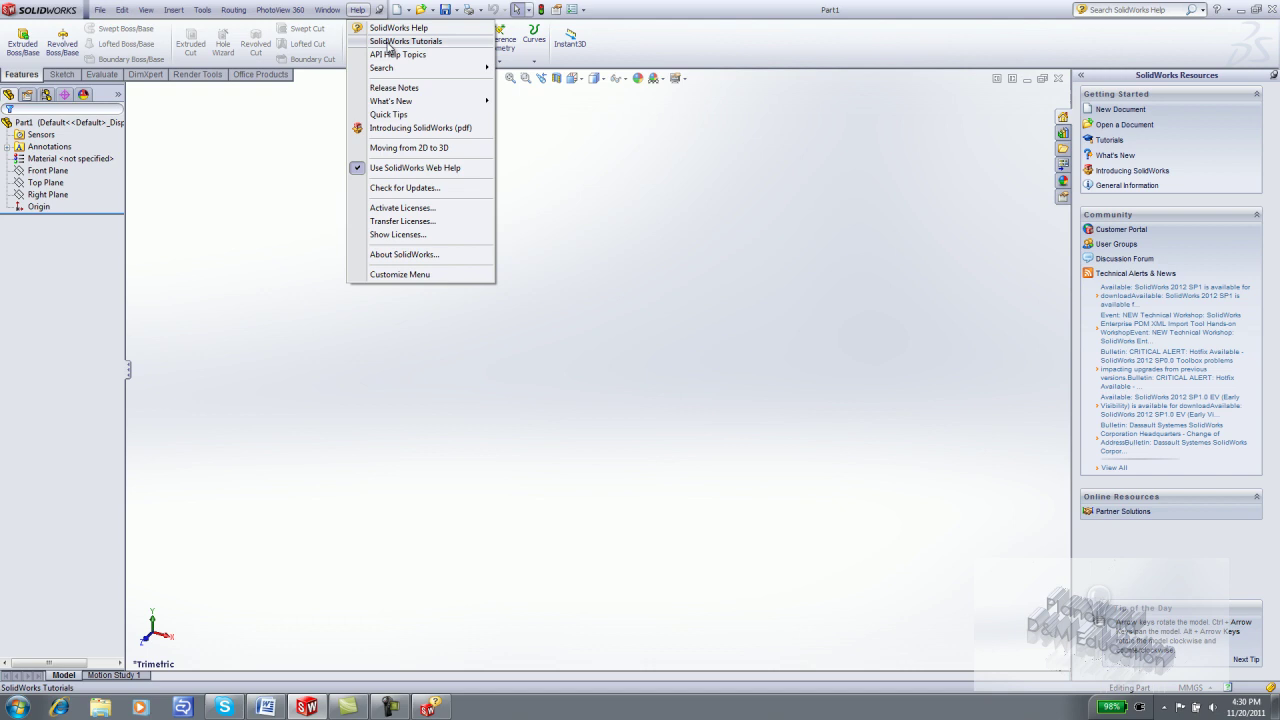
pyautogui.click(389, 42)
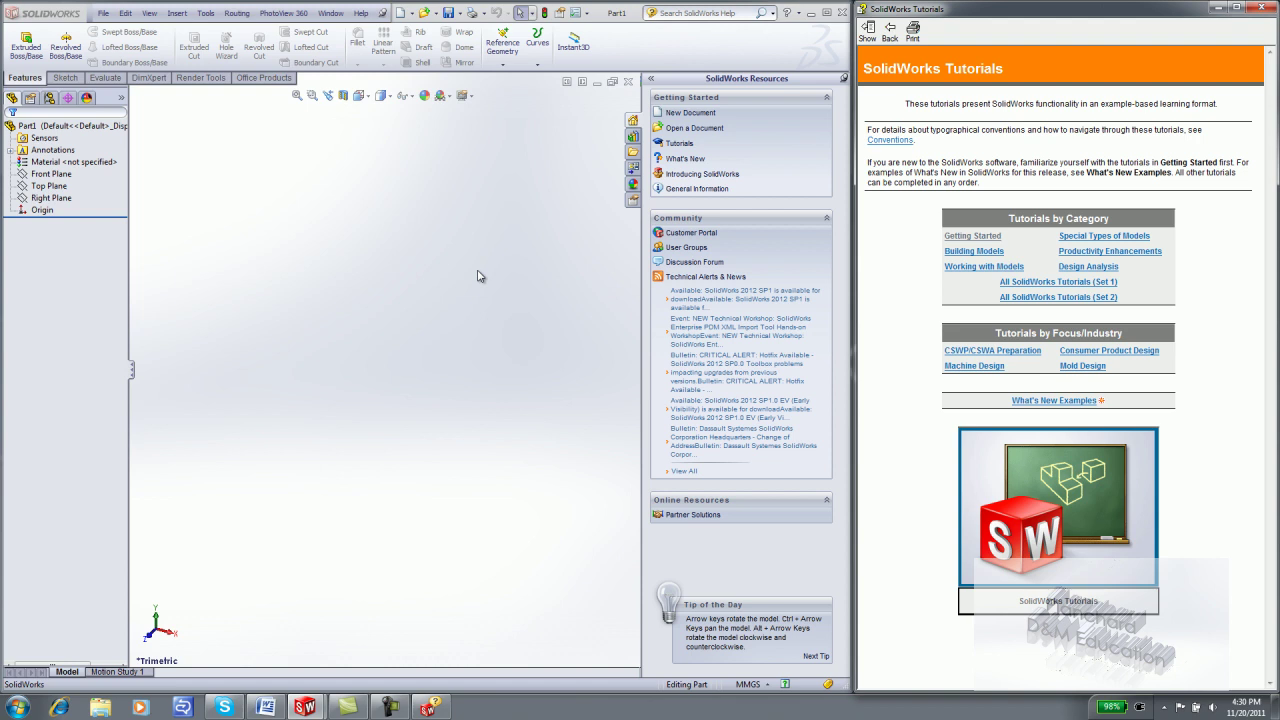
pyautogui.click(1058, 281)
pyautogui.moveTo(1068, 268)
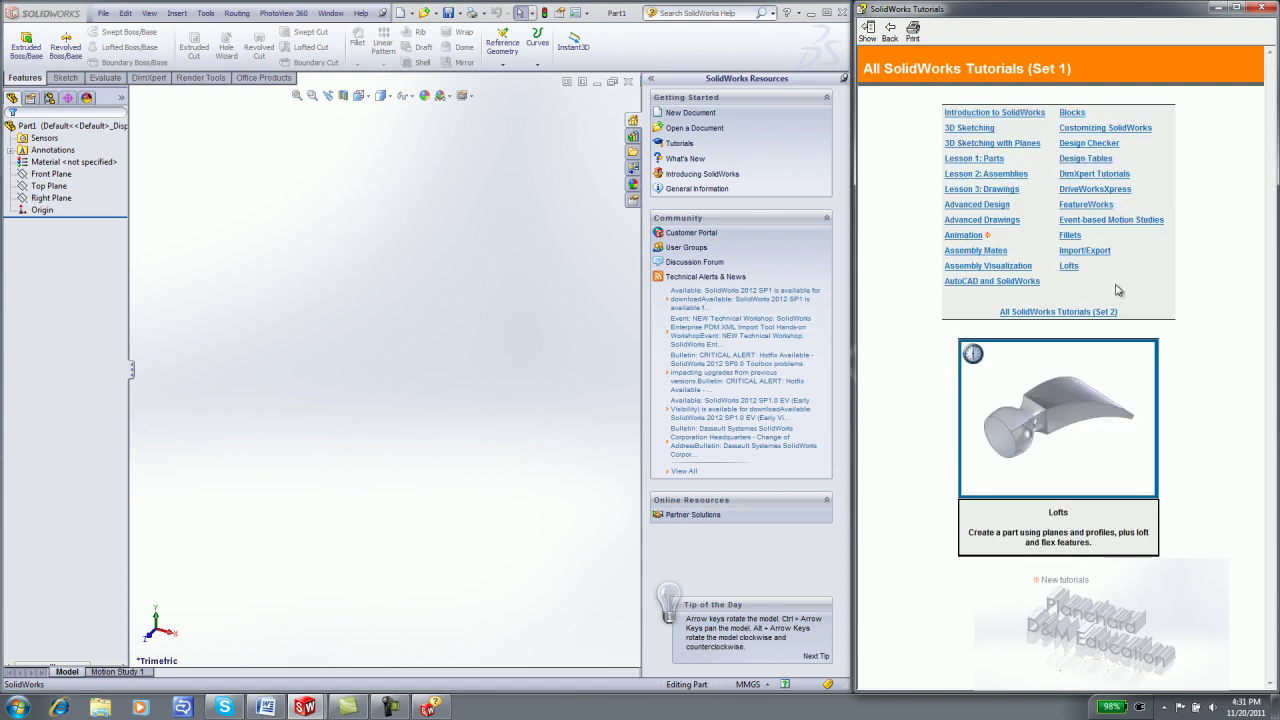